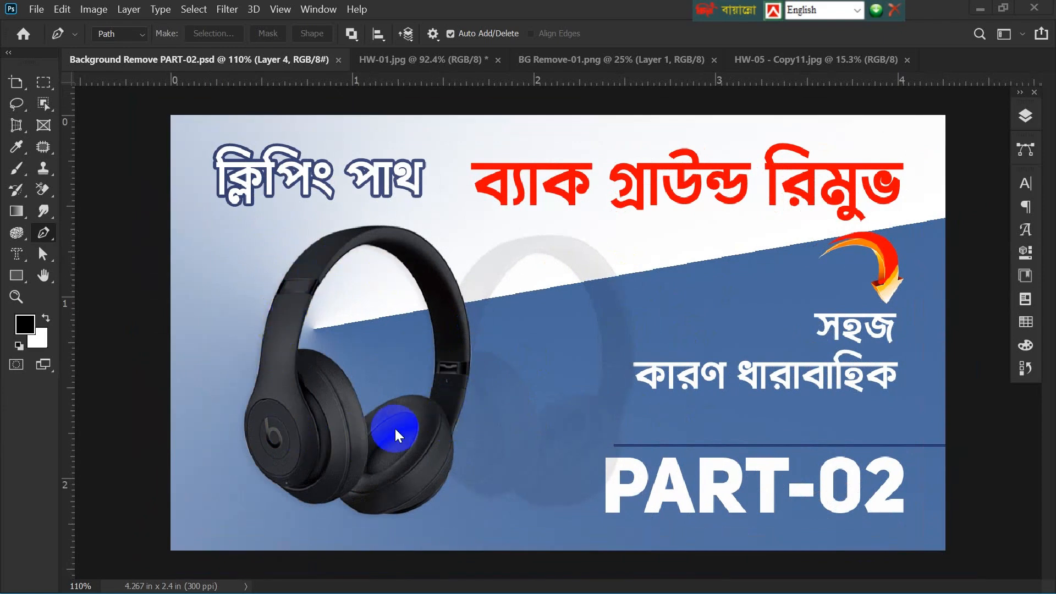
# Look over the open headphone, shoe and seated-man images to compare the subjects for background removal.
pyautogui.click(434, 58)
pyautogui.scroll(-3, 611, 283)
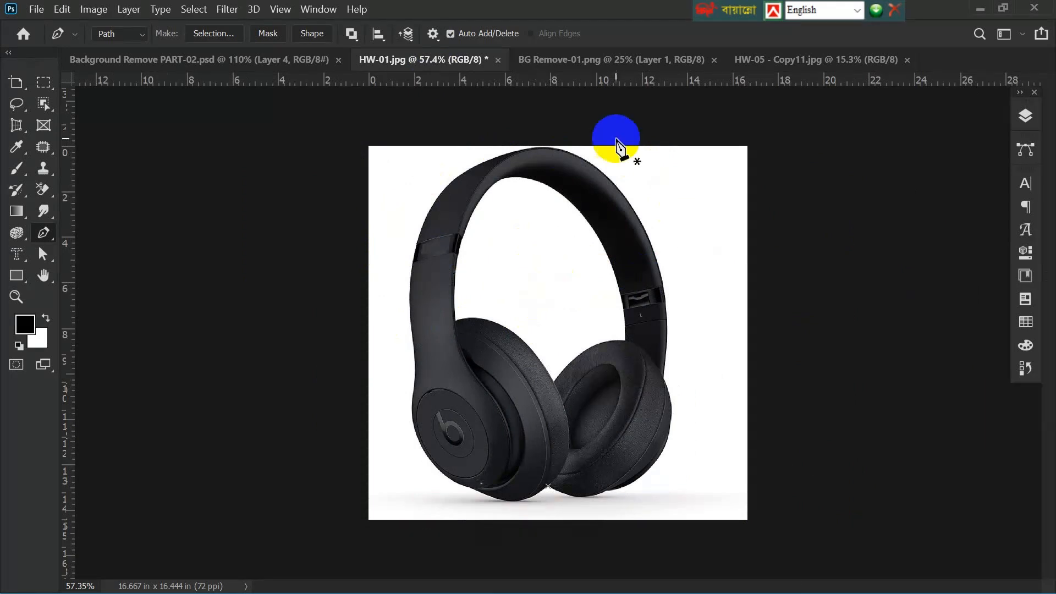
pyautogui.click(608, 62)
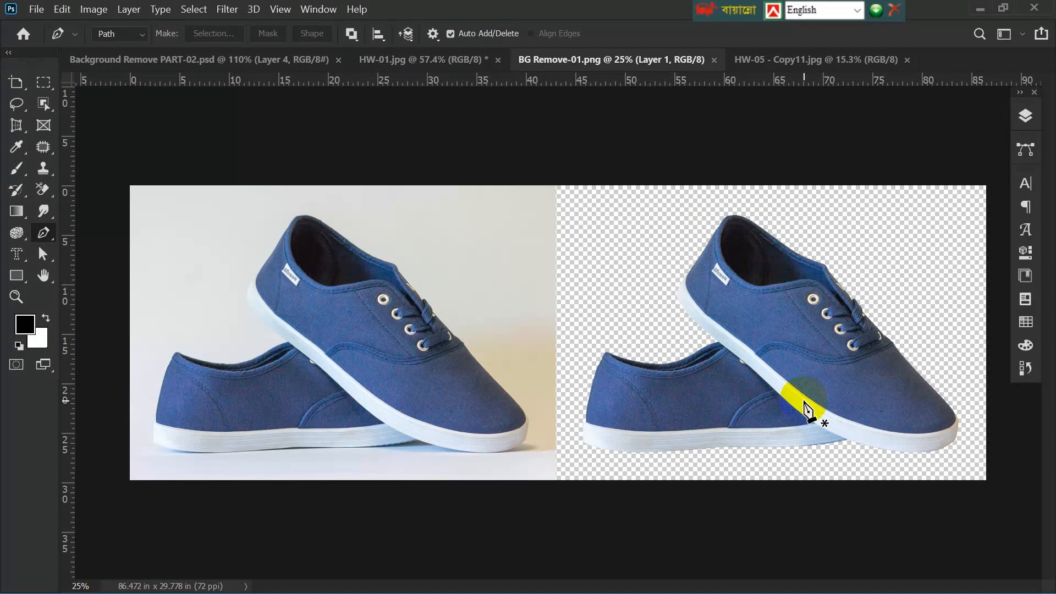
pyautogui.click(427, 60)
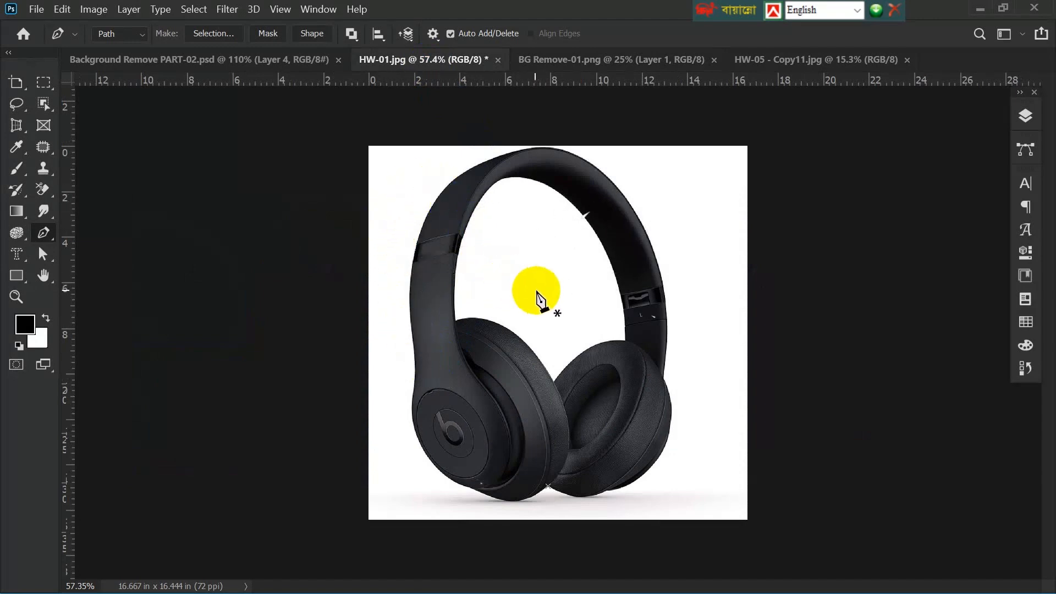
pyautogui.click(429, 265)
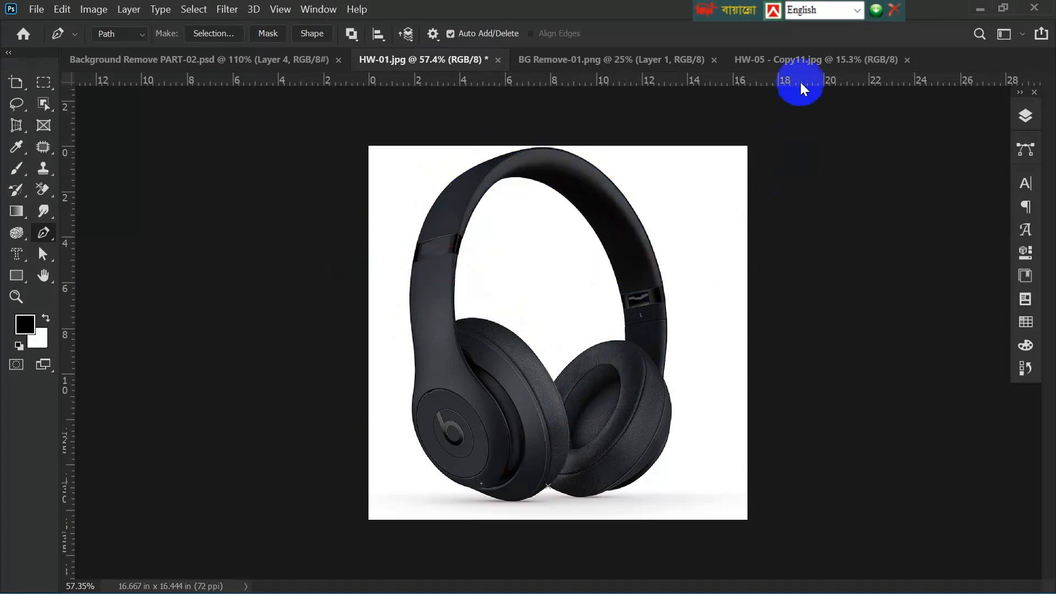
pyautogui.click(807, 66)
pyautogui.scroll(2, 684, 448)
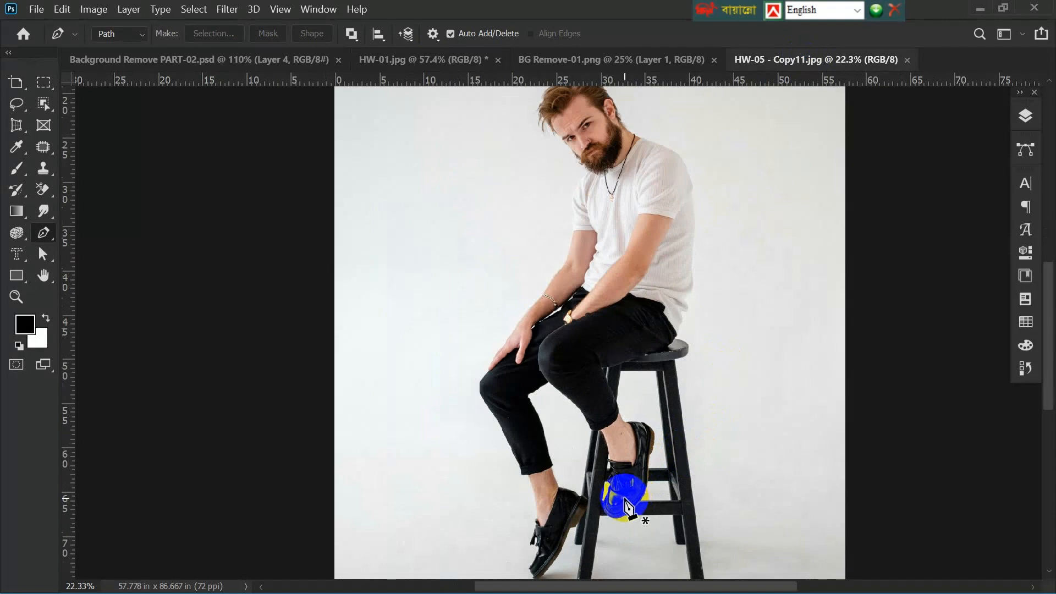
pyautogui.click(389, 59)
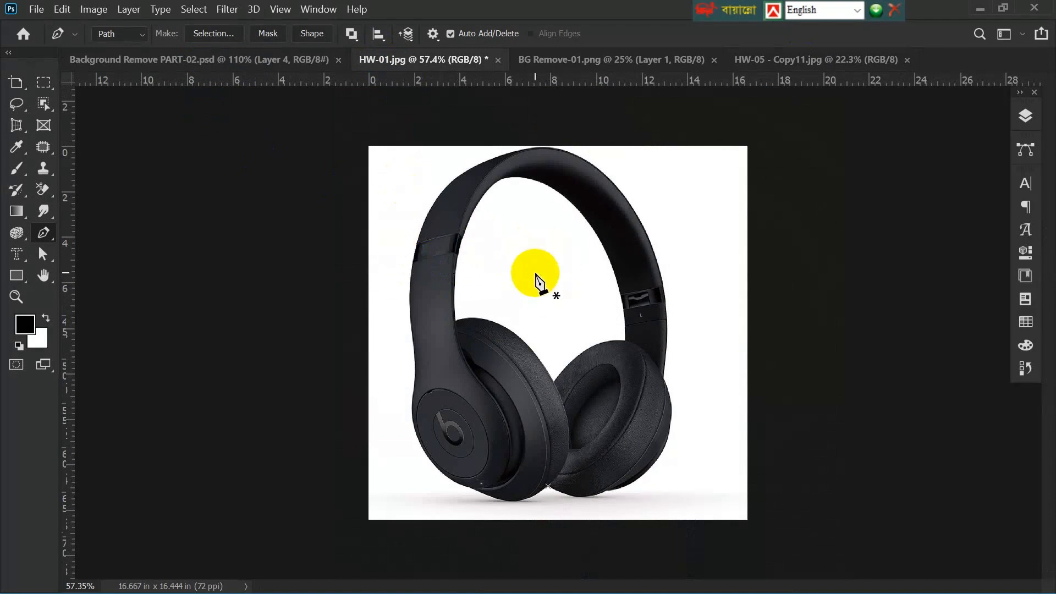
pyautogui.click(796, 60)
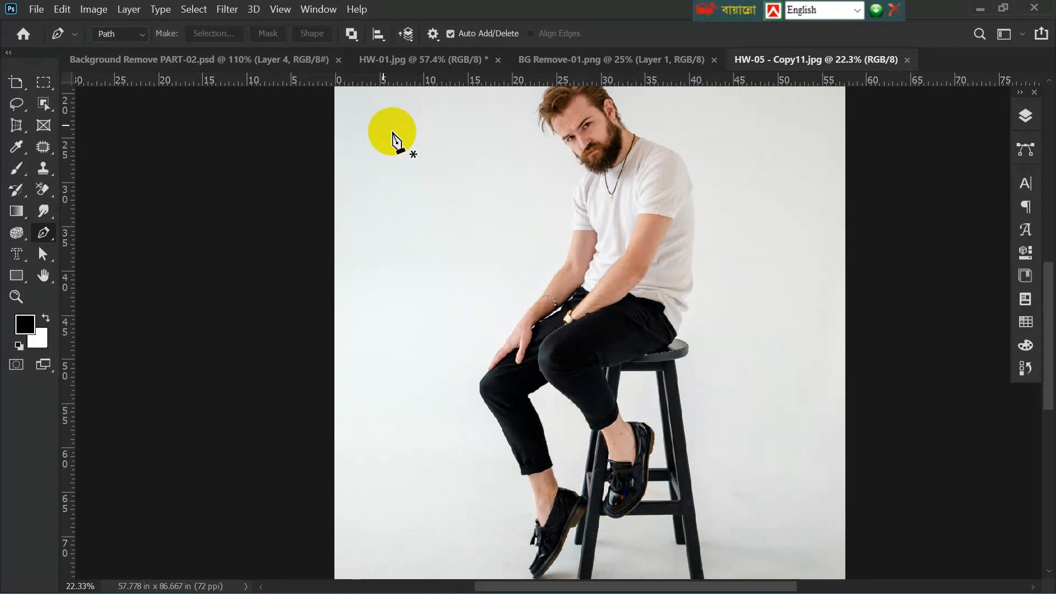
# In HW-01.jpg, start a Pen Tool path where the two ear cups meet at the bottom and curve it under the right ear cup.
pyautogui.click(397, 61)
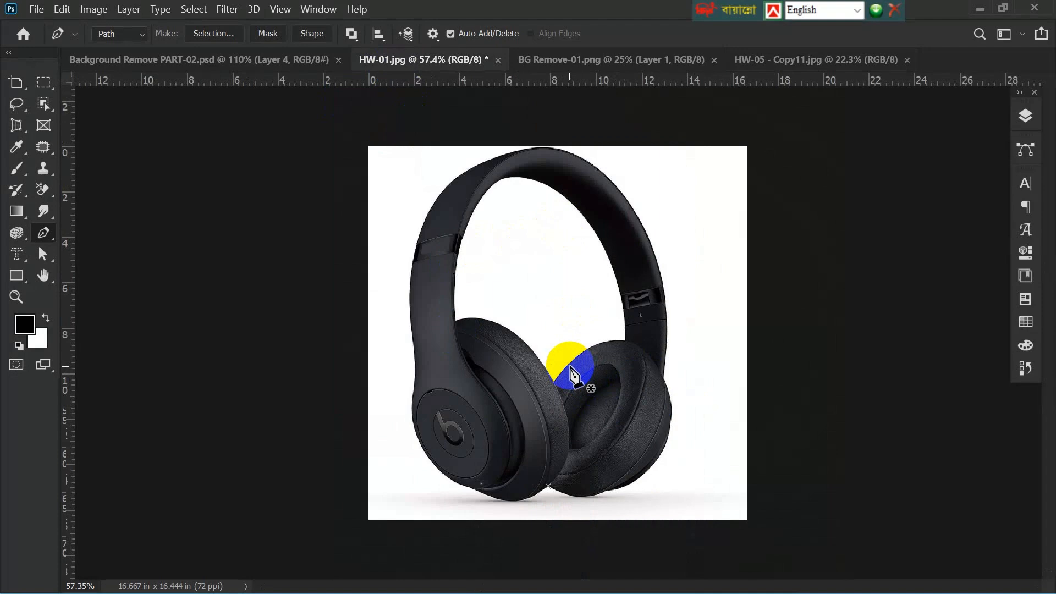
pyautogui.scroll(4, 580, 440)
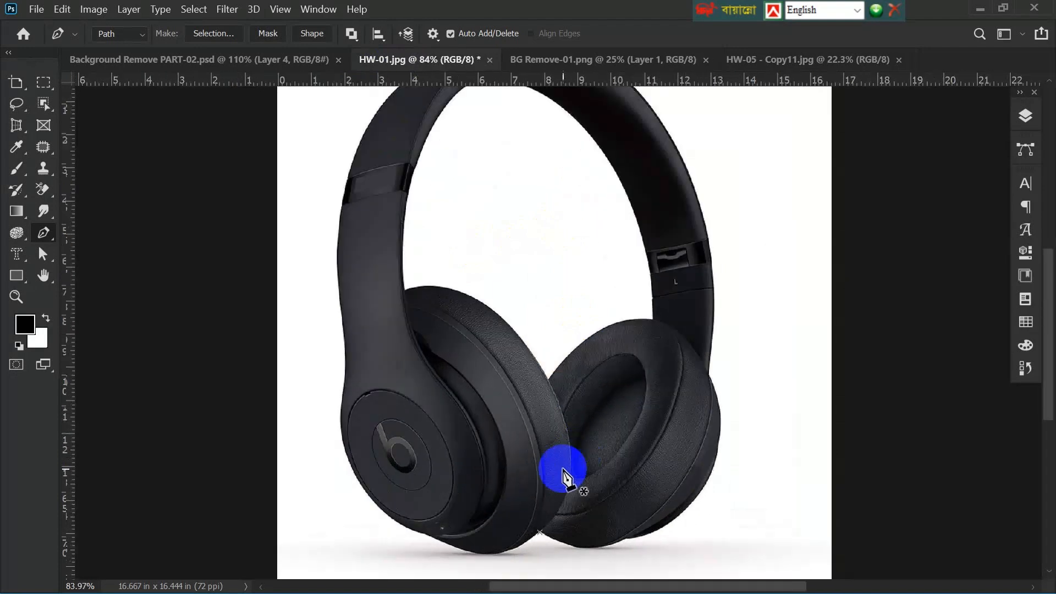
pyautogui.scroll(3, 165, 440)
pyautogui.scroll(1, 534, 445)
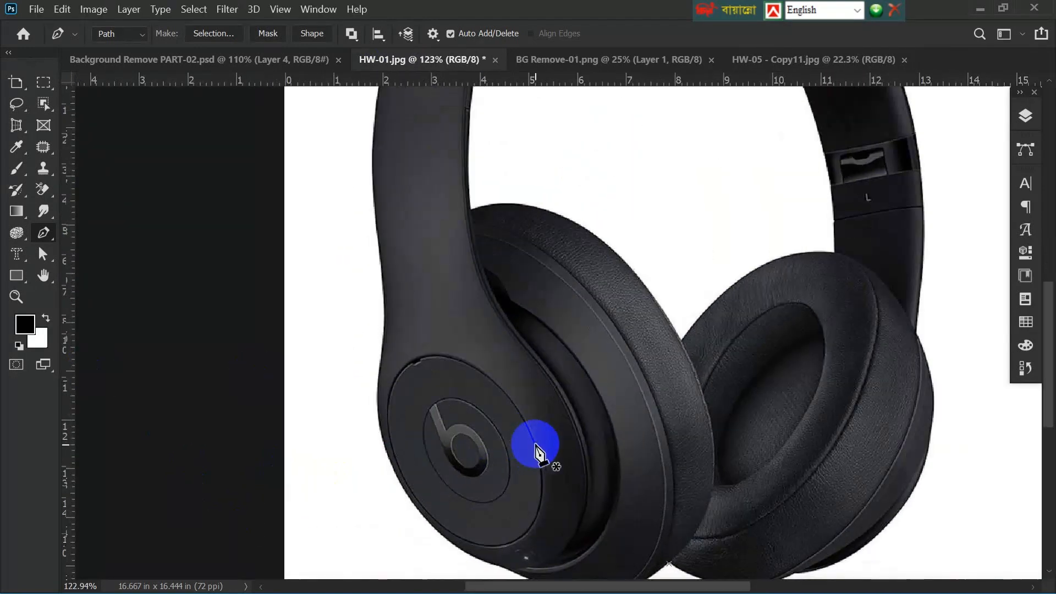
pyautogui.moveTo(600, 448); pyautogui.dragTo(490, 299)
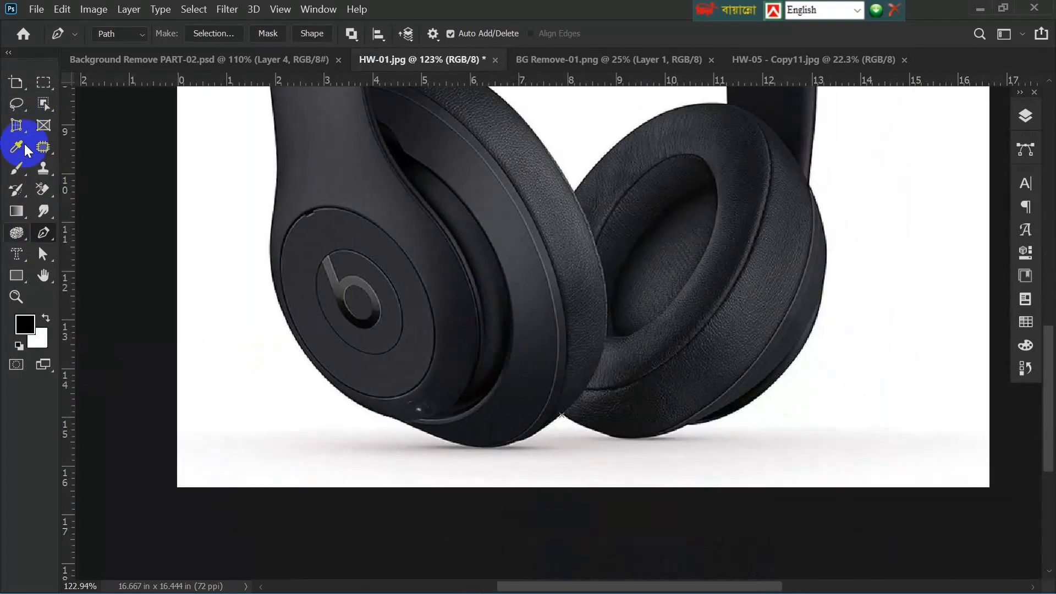
pyautogui.rightClick(46, 240)
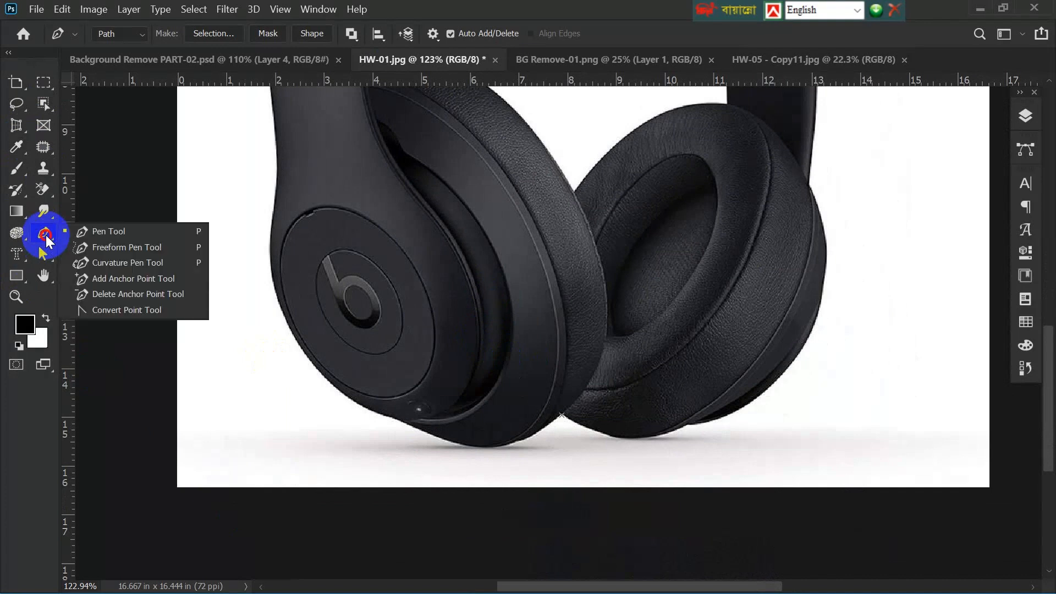
pyautogui.click(101, 229)
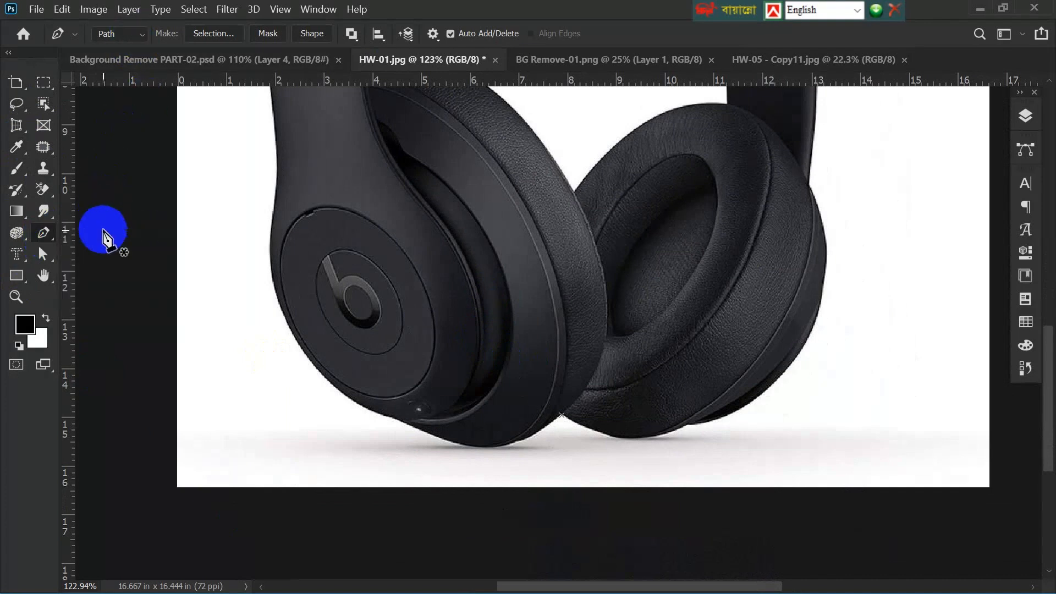
pyautogui.click(562, 416)
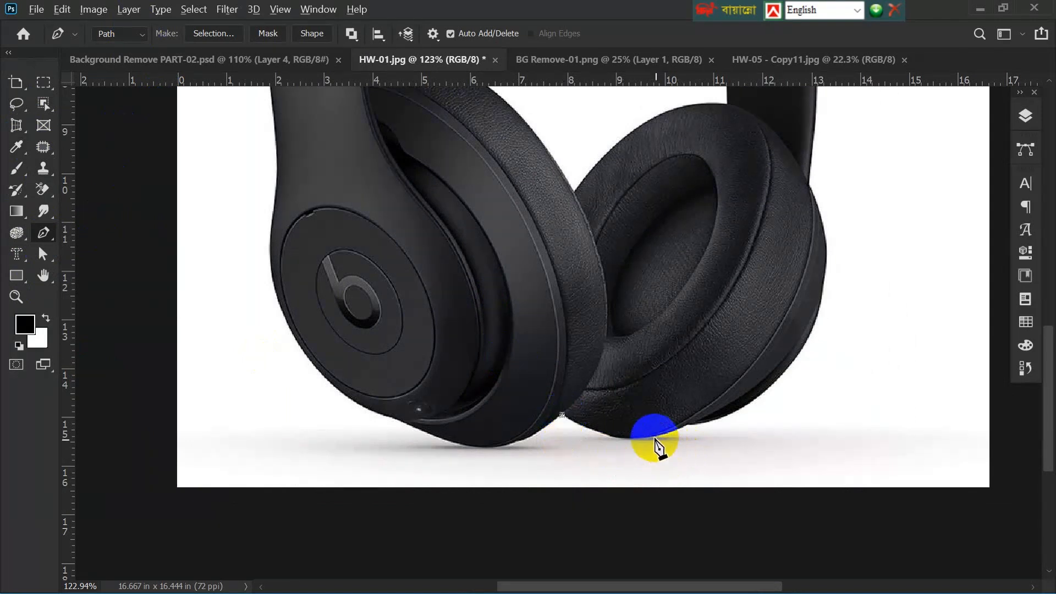
pyautogui.scroll(5, 667, 446)
pyautogui.click(563, 443)
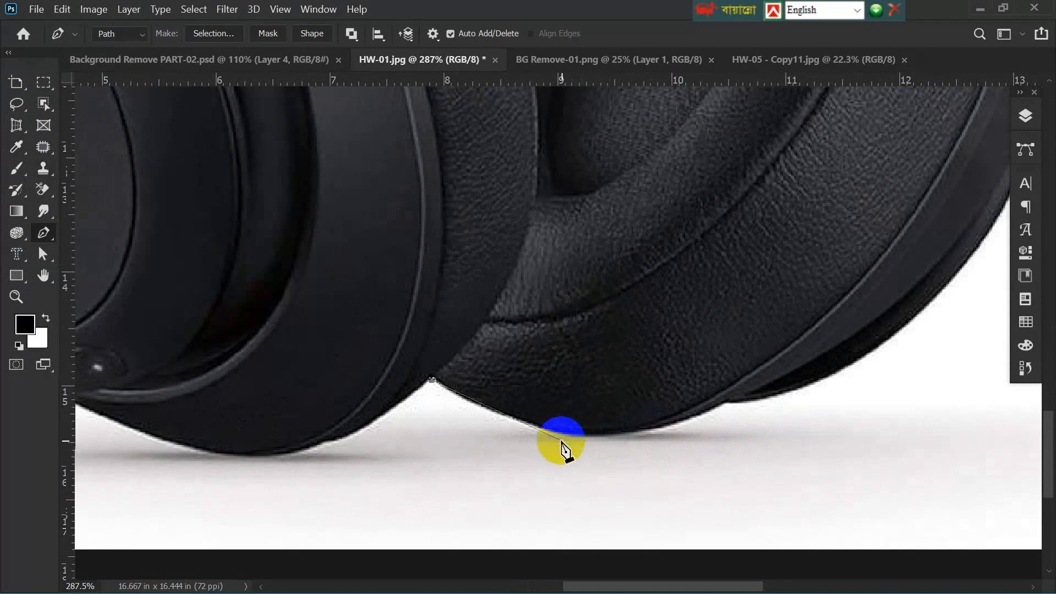
pyautogui.moveTo(572, 438); pyautogui.dragTo(608, 438)
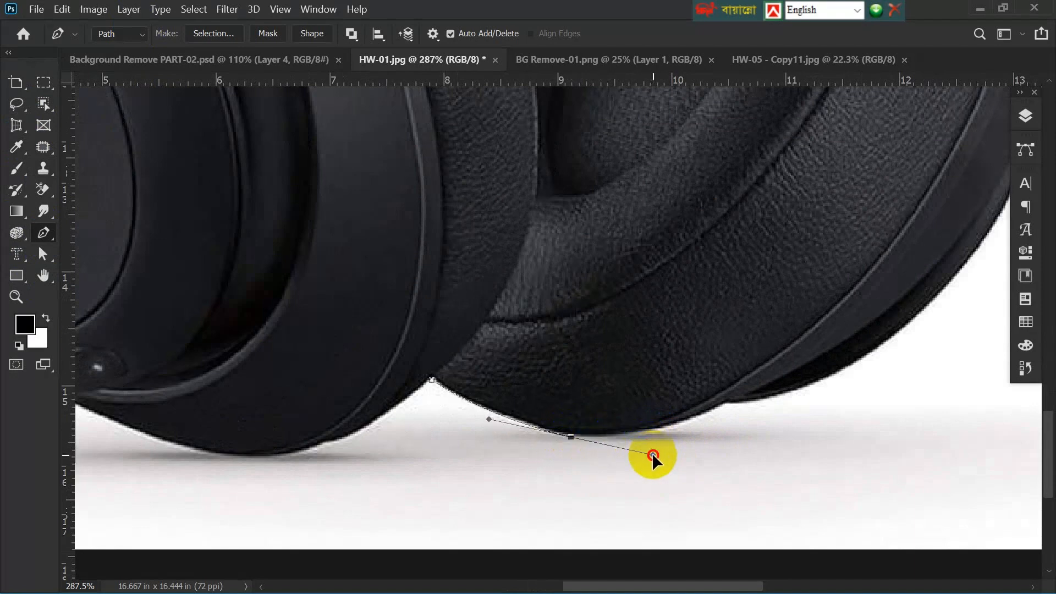
pyautogui.moveTo(612, 434); pyautogui.dragTo(613, 435)
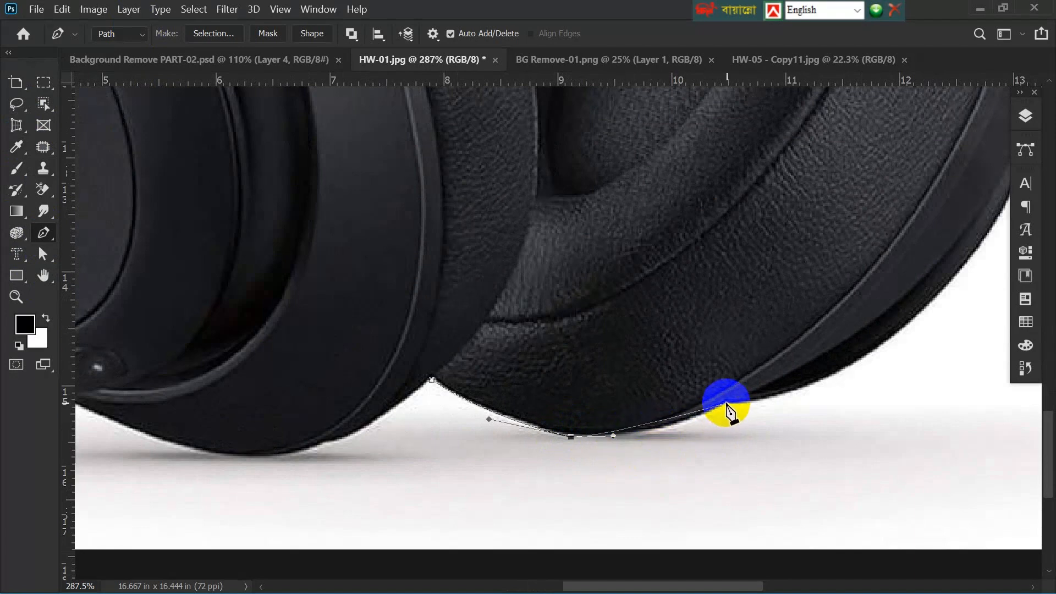
# Continue the path around the outer edge of the right ear cup up to where it meets the headband arm.
pyautogui.moveTo(765, 378); pyautogui.dragTo(760, 401)
pyautogui.moveTo(809, 361); pyautogui.dragTo(735, 425)
pyautogui.moveTo(767, 254); pyautogui.dragTo(715, 332)
pyautogui.moveTo(804, 484); pyautogui.dragTo(734, 372)
pyautogui.moveTo(850, 328); pyautogui.dragTo(928, 167)
pyautogui.scroll(1, 842, 490)
pyautogui.moveTo(833, 267); pyautogui.dragTo(716, 431)
pyautogui.moveTo(821, 306); pyautogui.dragTo(759, 417)
pyautogui.moveTo(715, 352); pyautogui.dragTo(748, 404)
pyautogui.moveTo(763, 159); pyautogui.dragTo(765, 123)
# Trace the path up the outer edge of the right arm and over the top of the headband to its left side.
pyautogui.moveTo(763, 194); pyautogui.dragTo(842, 315)
pyautogui.moveTo(740, 253); pyautogui.dragTo(746, 579)
pyautogui.moveTo(785, 170); pyautogui.dragTo(788, 139)
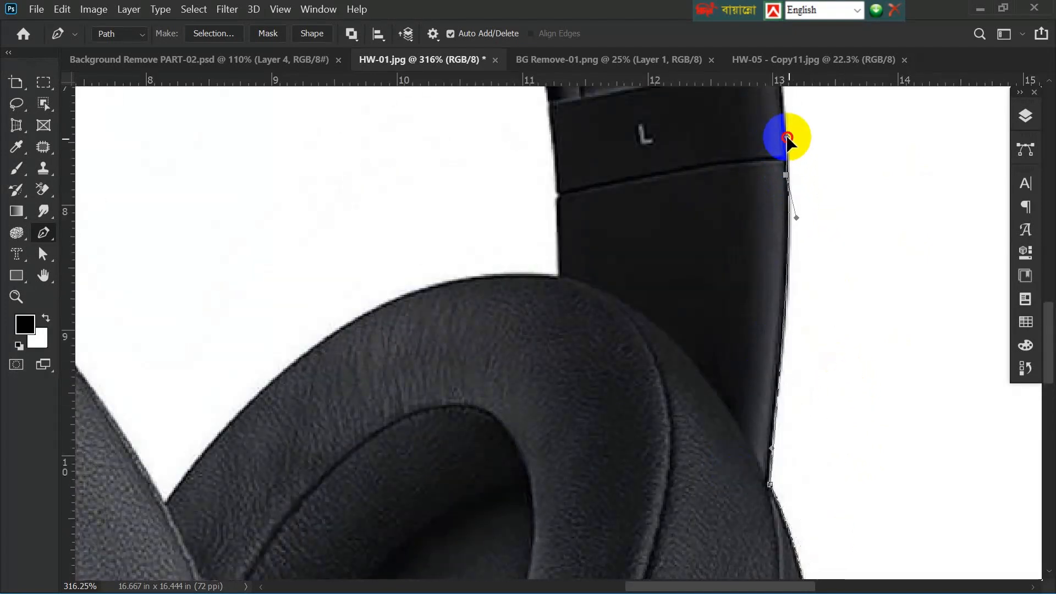
pyautogui.scroll(-4, 775, 297)
pyautogui.scroll(-2, 764, 255)
pyautogui.scroll(1, 780, 276)
pyautogui.moveTo(781, 276); pyautogui.dragTo(728, 220)
pyautogui.moveTo(637, 189); pyautogui.dragTo(573, 220)
pyautogui.click(563, 217)
pyautogui.moveTo(530, 278); pyautogui.dragTo(472, 191)
# Trace the path down the outer left arm and around the left ear cup, closing it at the starting anchor between the cups.
pyautogui.moveTo(461, 303); pyautogui.dragTo(467, 385)
pyautogui.moveTo(461, 347); pyautogui.dragTo(507, 299)
pyautogui.click(486, 355)
pyautogui.moveTo(482, 385); pyautogui.dragTo(482, 323)
pyautogui.moveTo(509, 398); pyautogui.dragTo(679, 386)
pyautogui.click(564, 427)
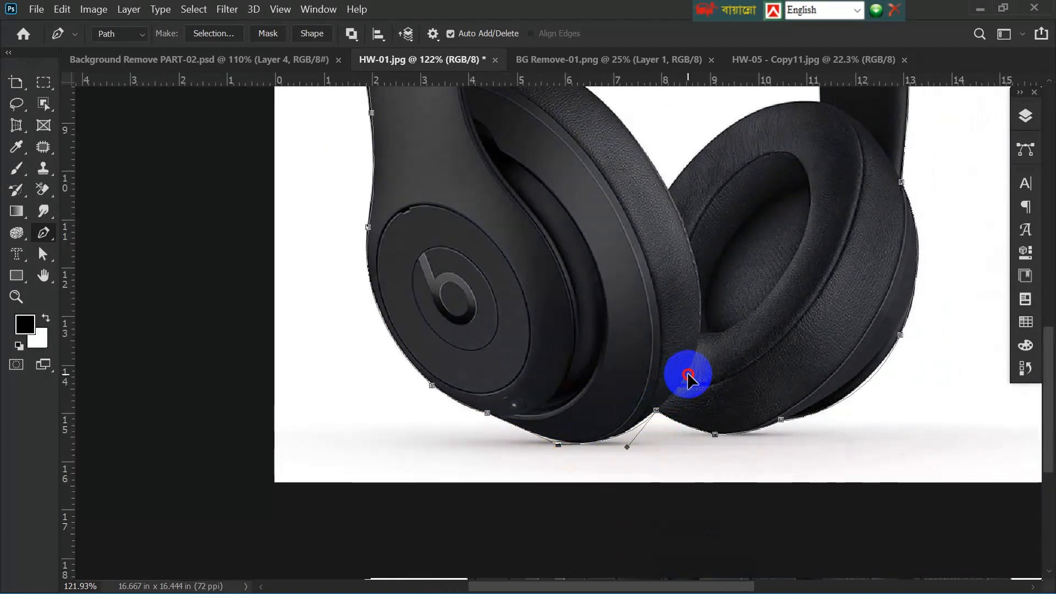
pyautogui.scroll(-1, 781, 327)
pyautogui.scroll(-3, 781, 327)
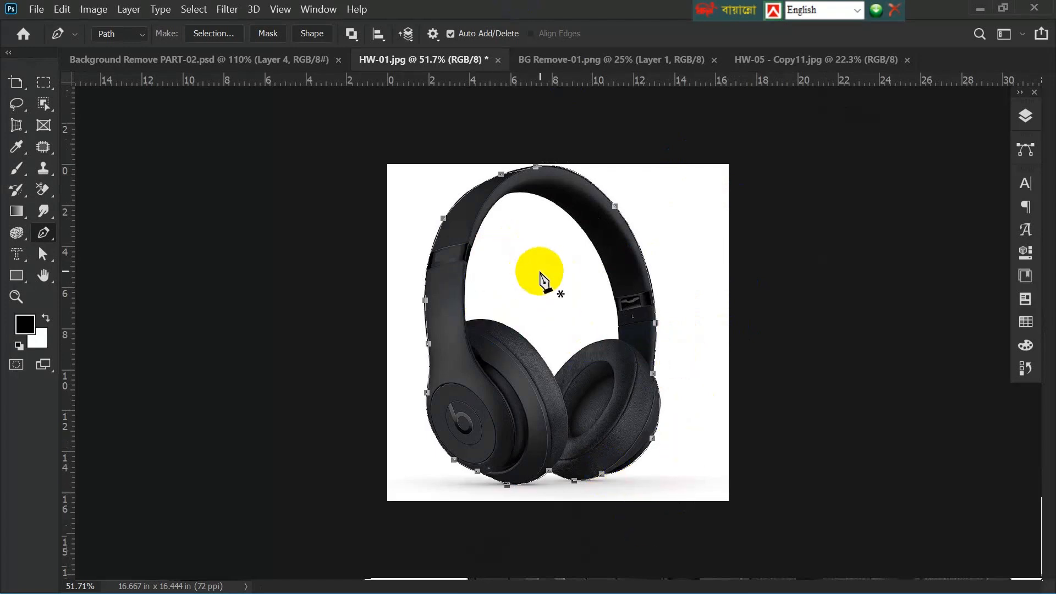
# Switch the path operation to Combine Shapes and back to Exclude Overlapping Shapes.
pyautogui.click(351, 33)
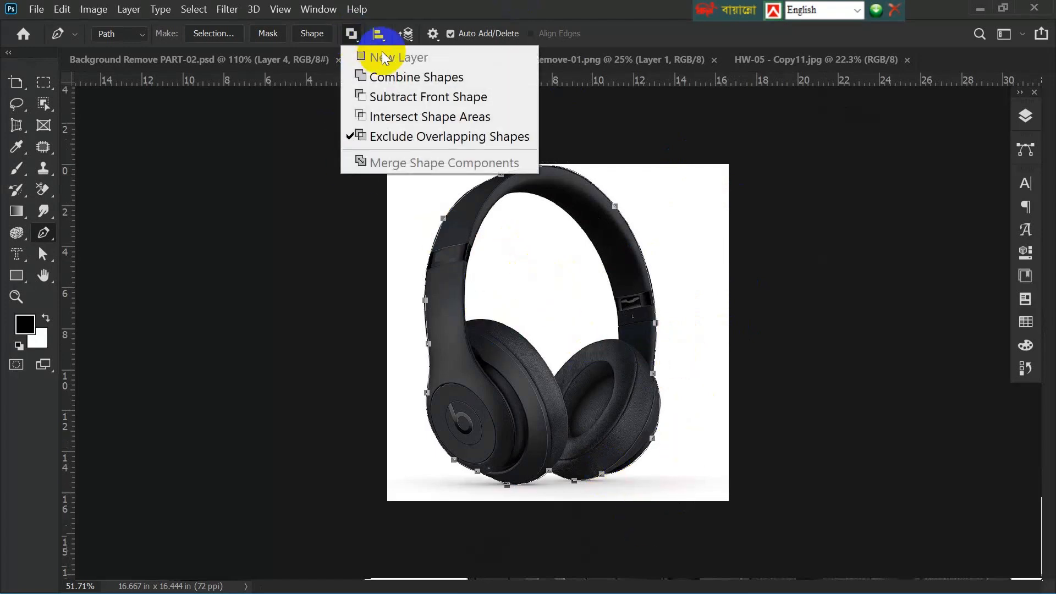
pyautogui.click(386, 81)
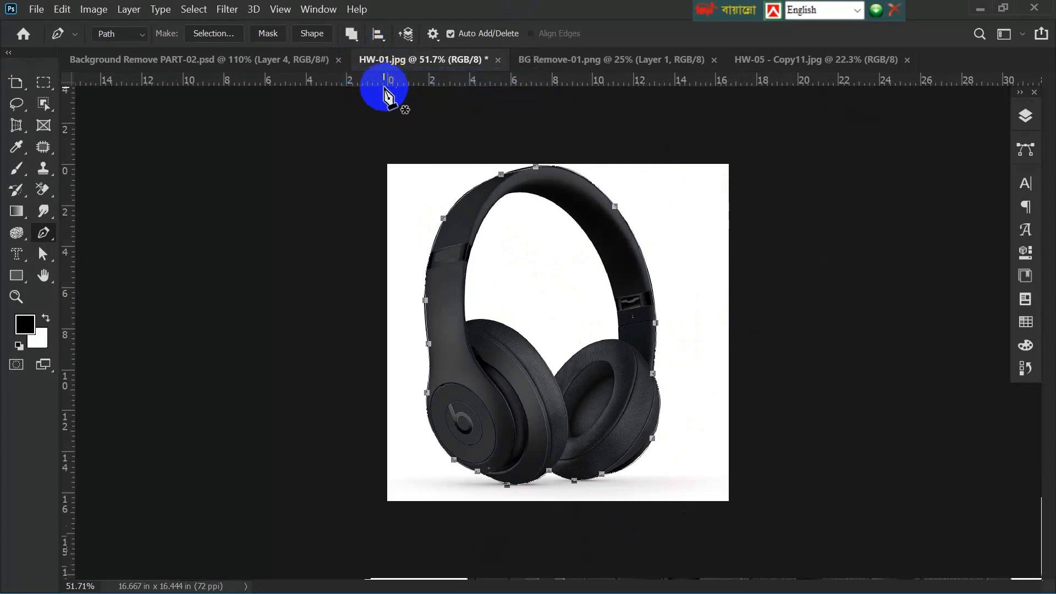
pyautogui.click(359, 42)
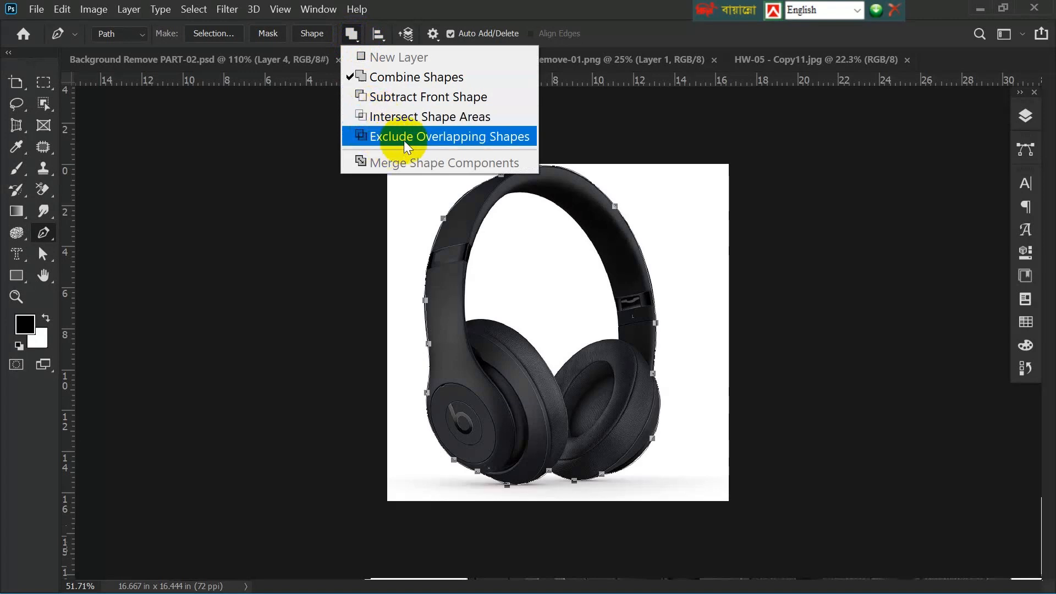
pyautogui.click(481, 140)
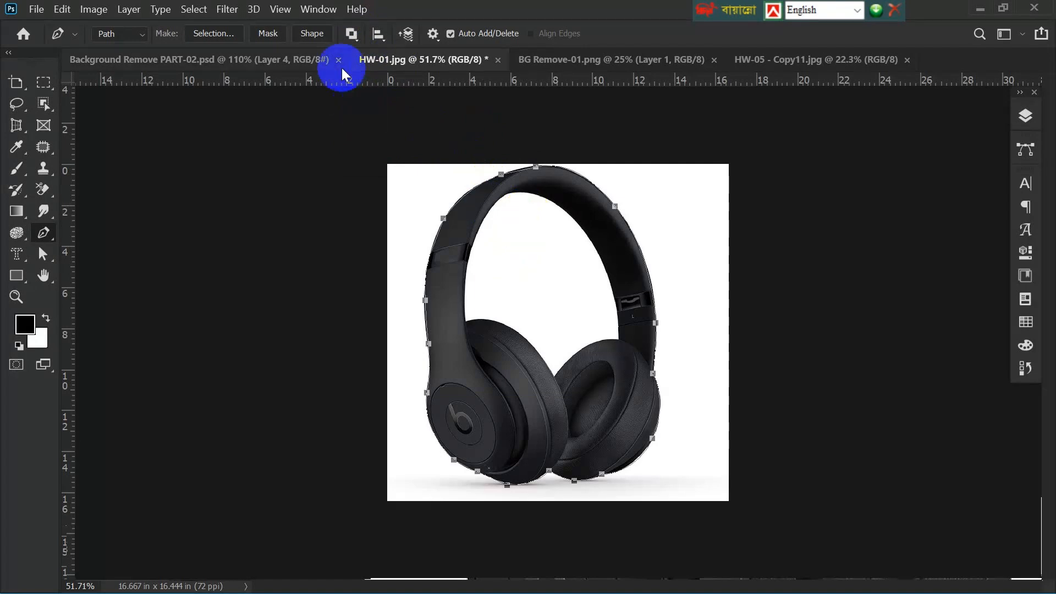
# Start a second path at the inner junction of the left arm and ear cup, and curve it along the headband's inner edge to the top.
pyautogui.scroll(5, 499, 257)
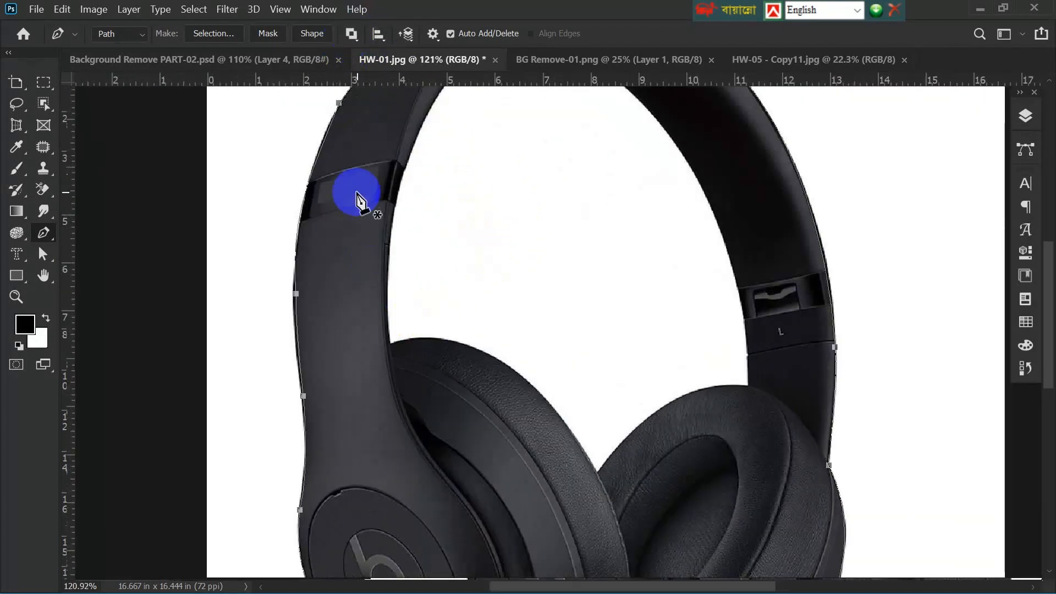
pyautogui.click(390, 344)
pyautogui.moveTo(501, 224); pyautogui.dragTo(408, 370)
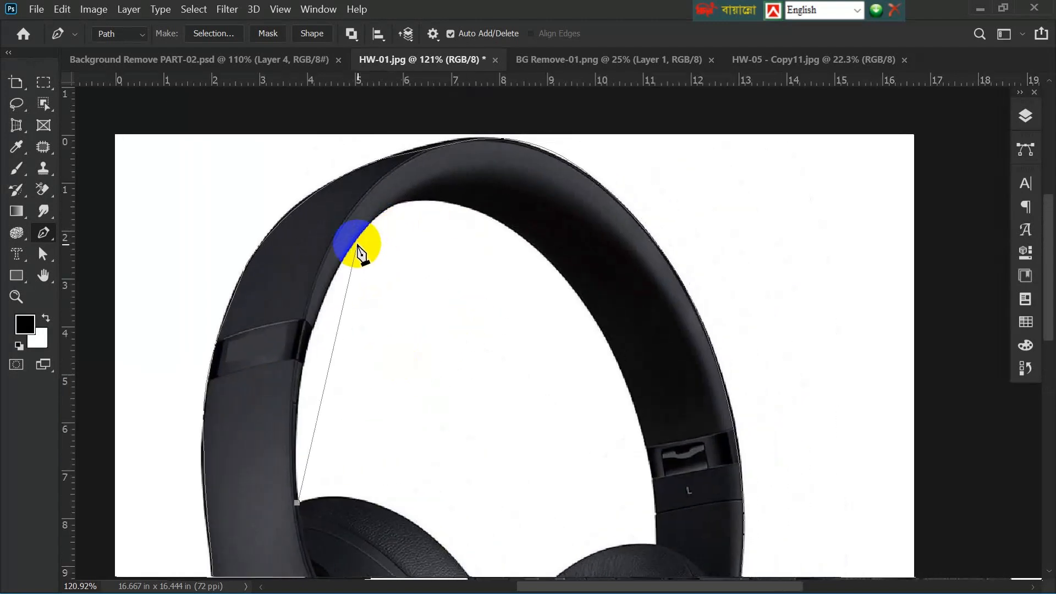
pyautogui.moveTo(353, 244); pyautogui.dragTo(424, 161)
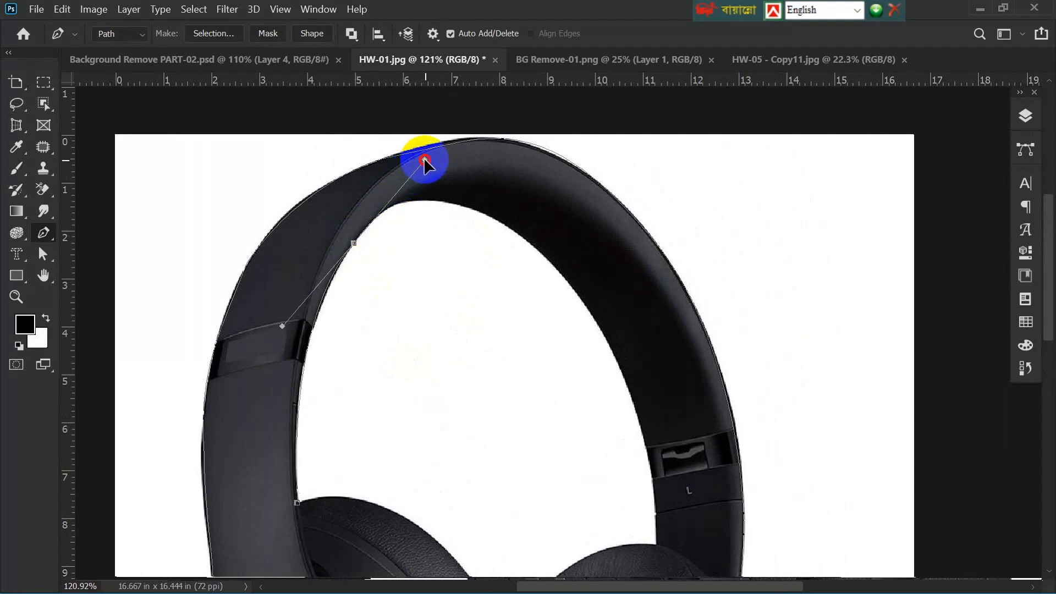
pyautogui.moveTo(425, 161); pyautogui.dragTo(373, 218)
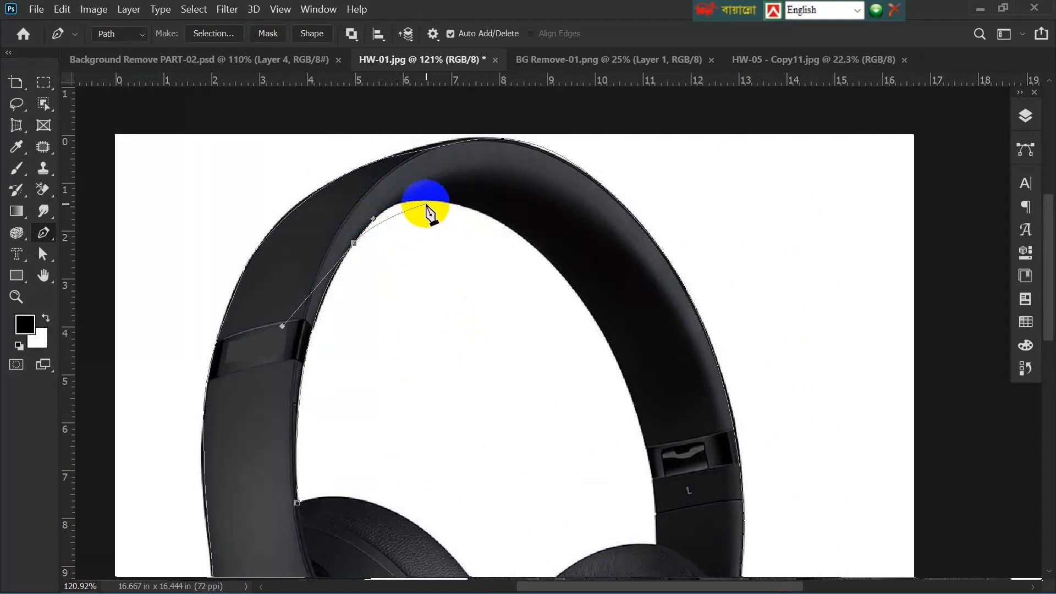
pyautogui.moveTo(444, 203)
pyautogui.mouseDown()
pyautogui.moveTo(506, 210)
pyautogui.moveTo(462, 206)
pyautogui.mouseUp()
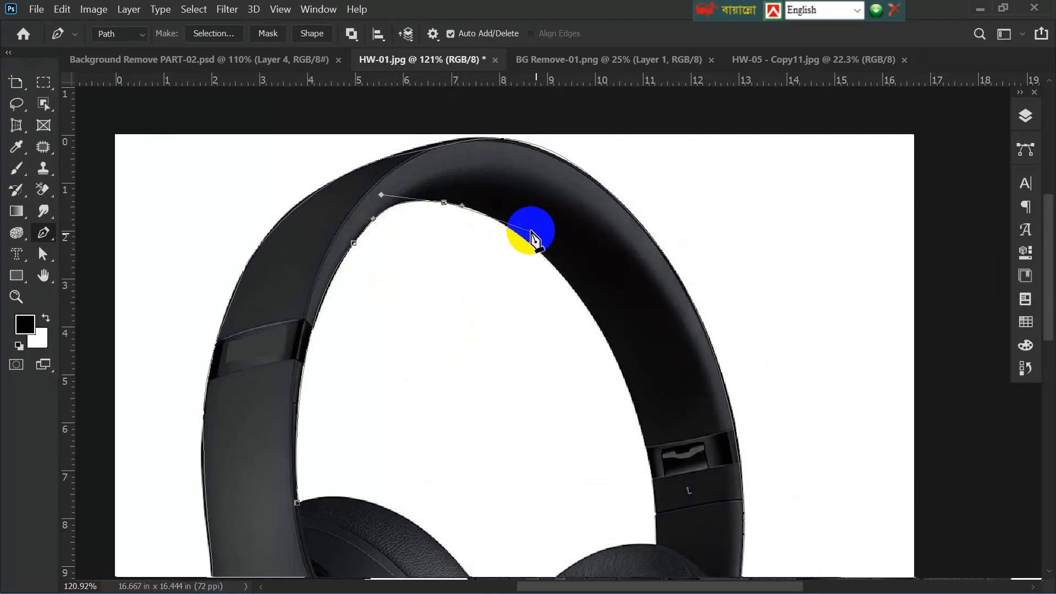
# Continue the inner path down the right arm and along both ear cups' upper edges, closing it at its starting anchor.
pyautogui.moveTo(585, 307); pyautogui.dragTo(572, 286)
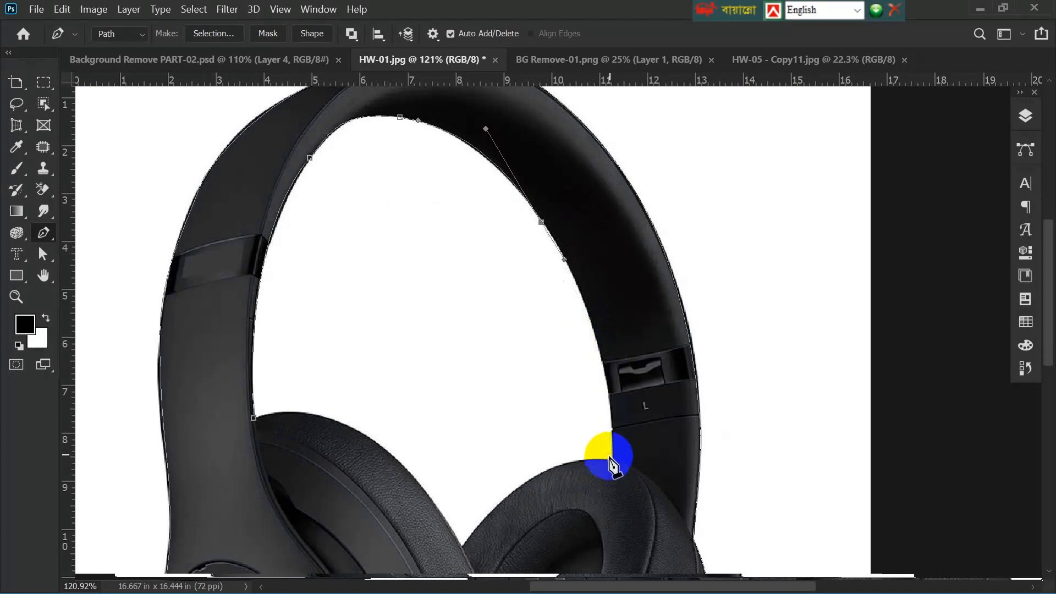
pyautogui.moveTo(608, 438); pyautogui.dragTo(630, 355)
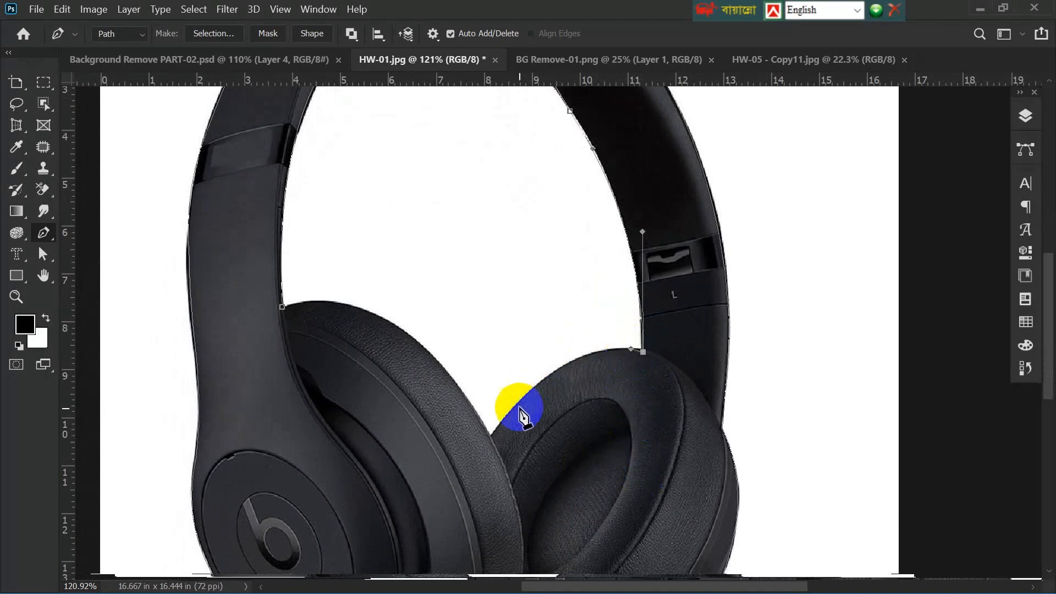
pyautogui.moveTo(546, 454); pyautogui.dragTo(740, 306)
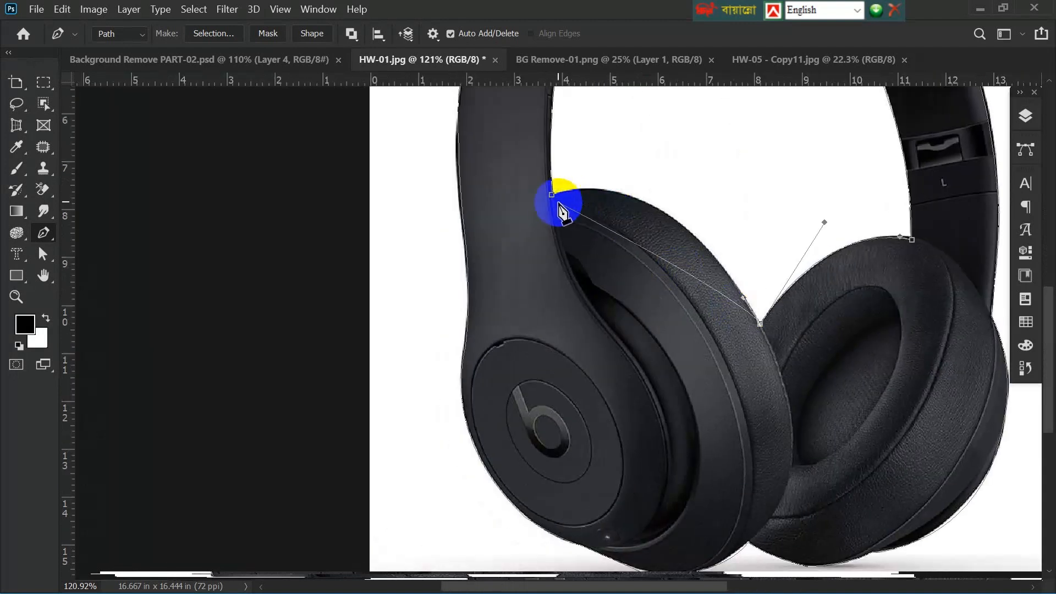
pyautogui.moveTo(548, 200); pyautogui.dragTo(432, 230)
pyautogui.scroll(6, 821, 307)
pyautogui.scroll(-10, 825, 324)
pyautogui.scroll(-3, 834, 349)
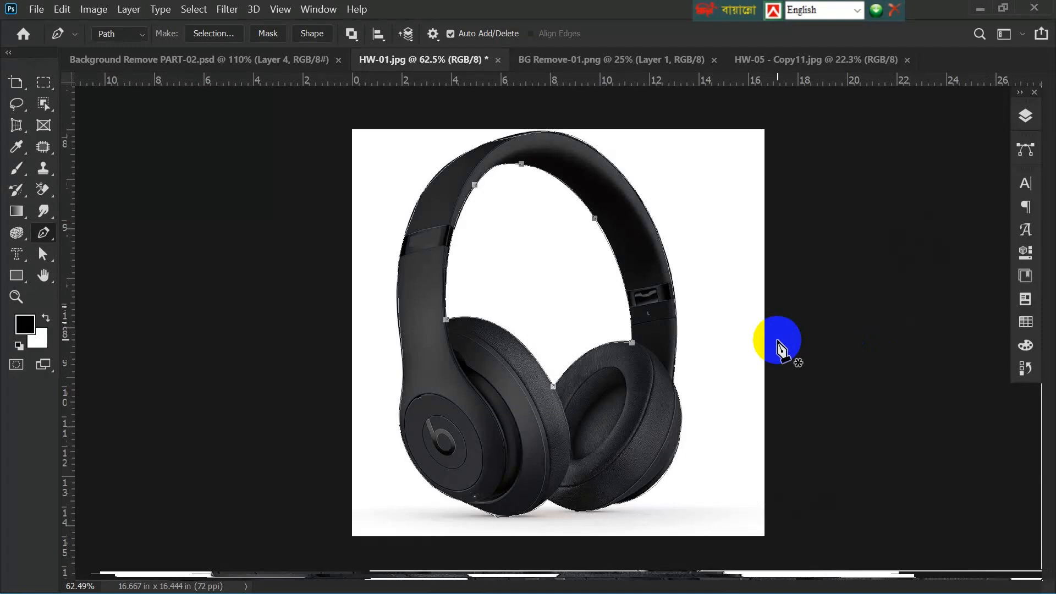
# Convert the outer and inner headphone paths into a selection and display the document's layers.
pyautogui.hotkey('ctrl', 'Return')
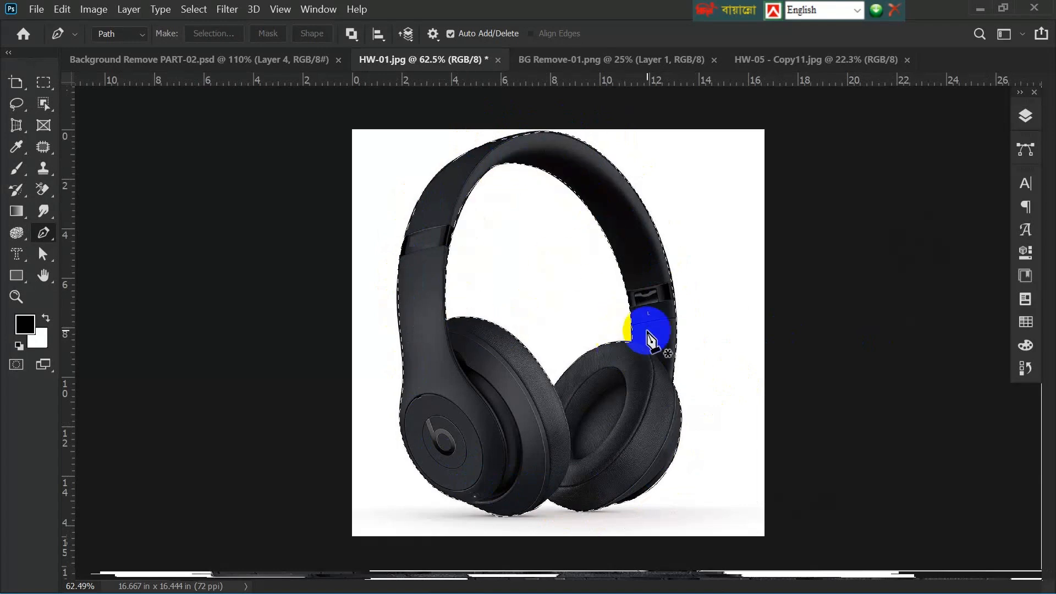
pyautogui.click(1026, 115)
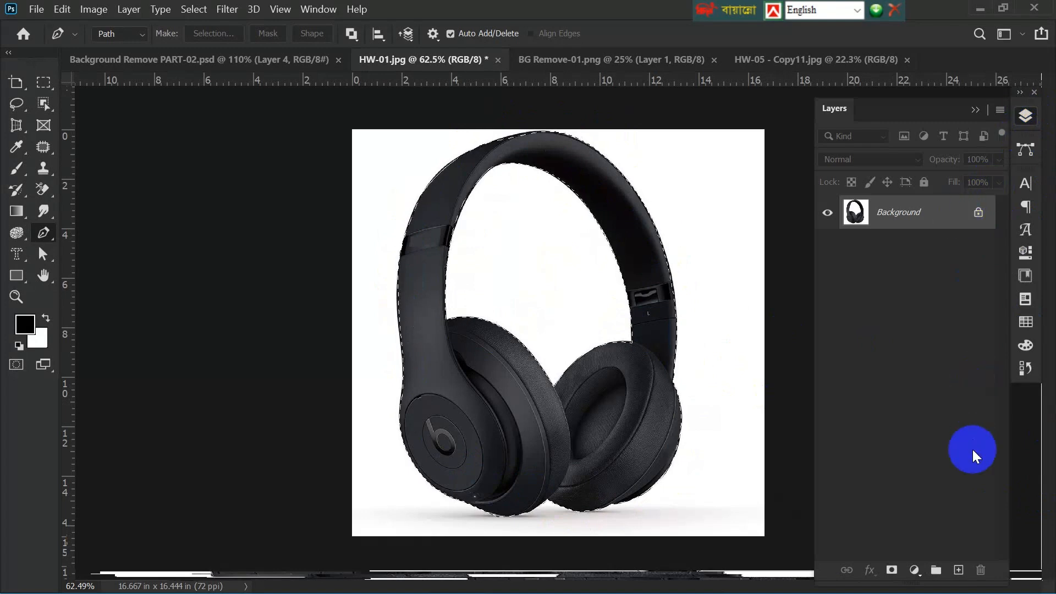
# Copy the selected headphones to a new layer and add a Solid Color fill layer directly above the Background.
pyautogui.hotkey('ctrl', 'j')
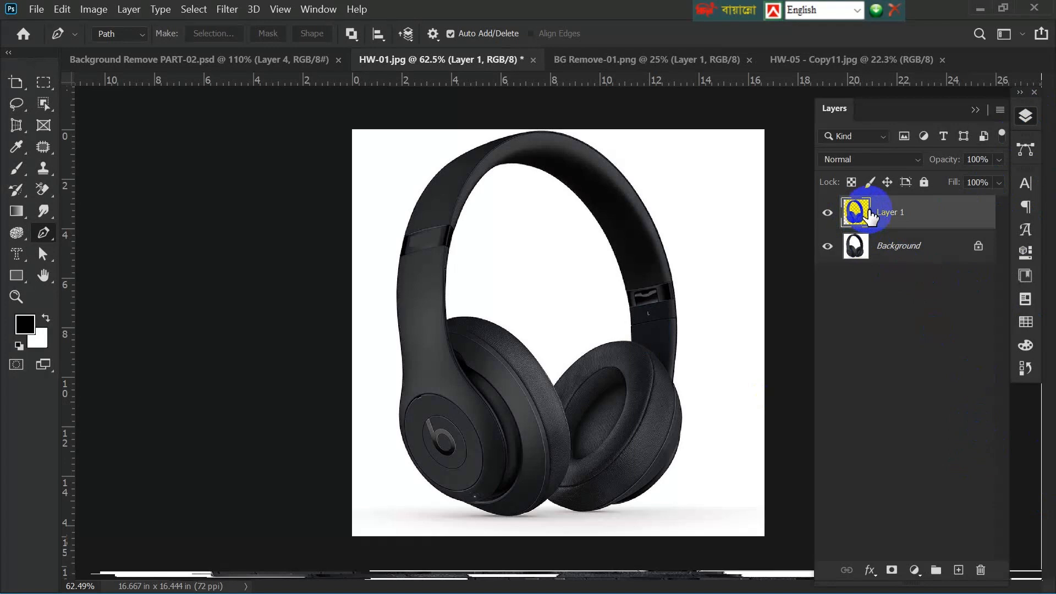
pyautogui.click(904, 251)
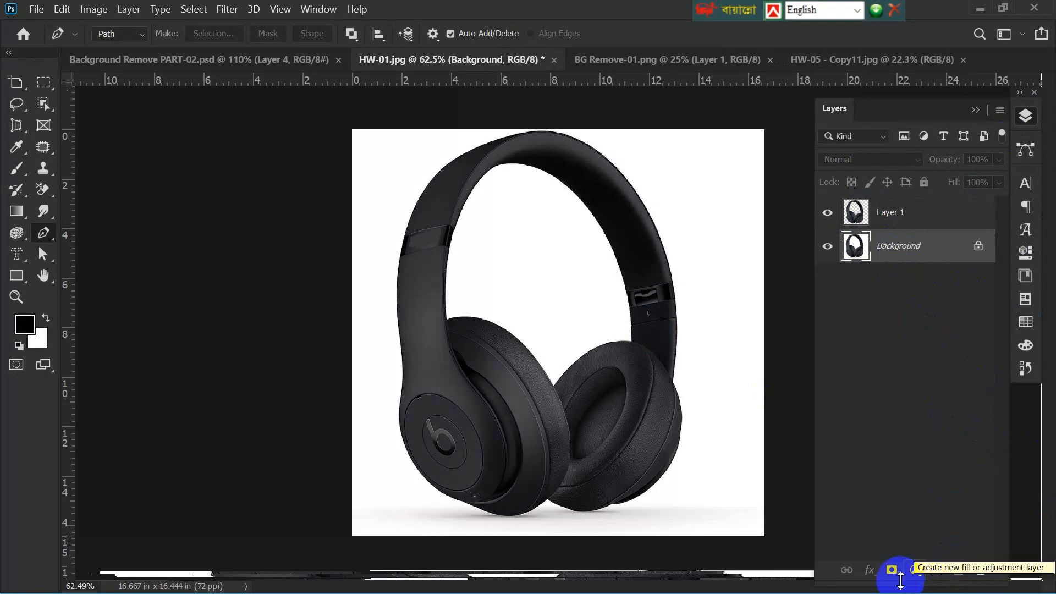
pyautogui.click(914, 570)
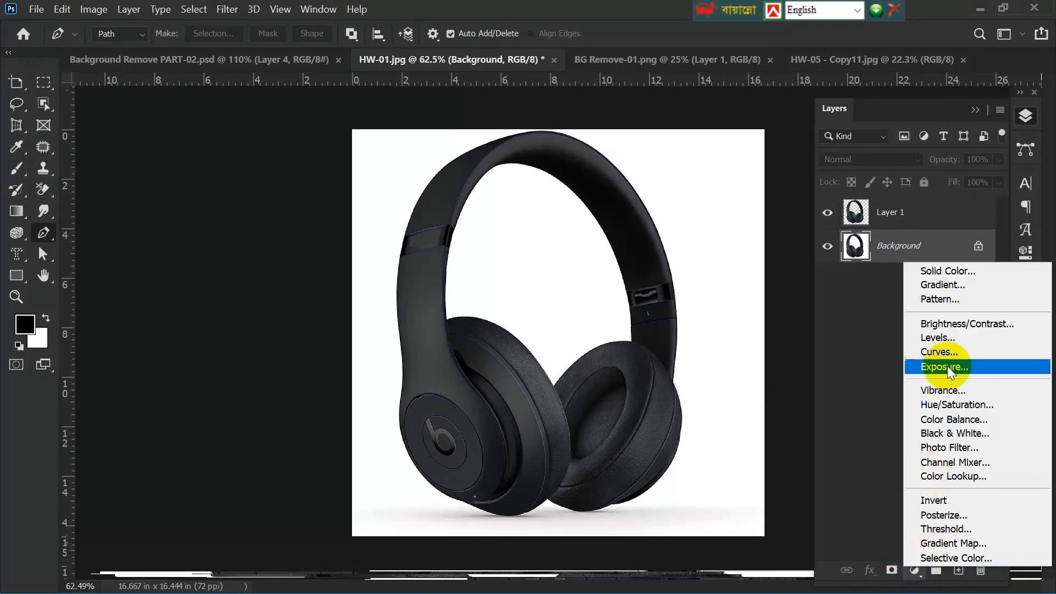
pyautogui.click(956, 272)
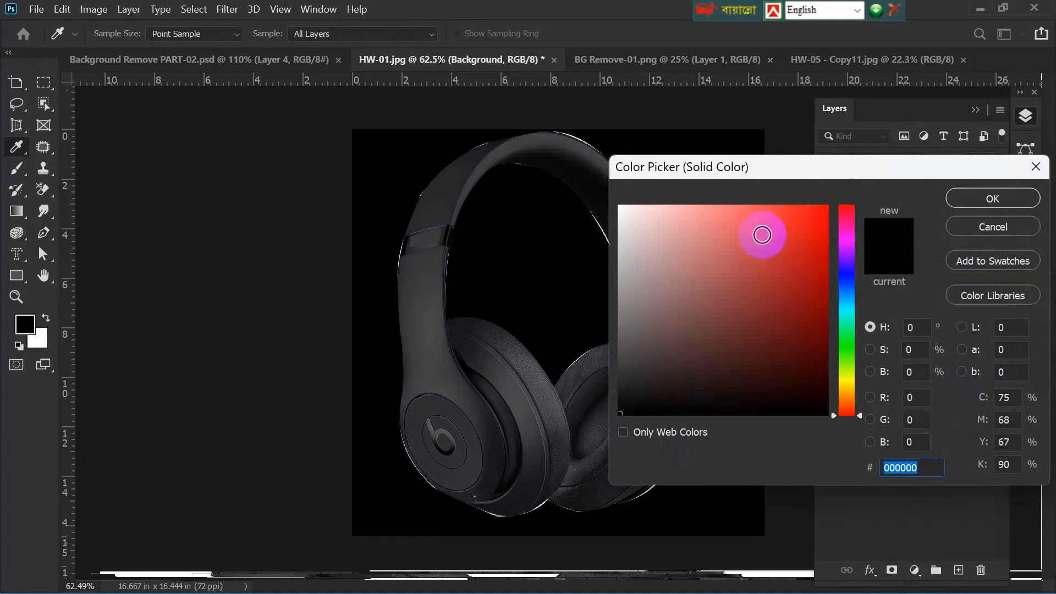
# Set the solid fill to a light salmon pink, sampling several reds against the headphones before accepting the color.
pyautogui.click(755, 232)
pyautogui.moveTo(884, 185)
pyautogui.mouseDown()
pyautogui.moveTo(960, 337)
pyautogui.moveTo(977, 166)
pyautogui.mouseUp()
pyautogui.moveTo(866, 224)
pyautogui.mouseDown()
pyautogui.moveTo(844, 221)
pyautogui.moveTo(872, 248)
pyautogui.mouseUp()
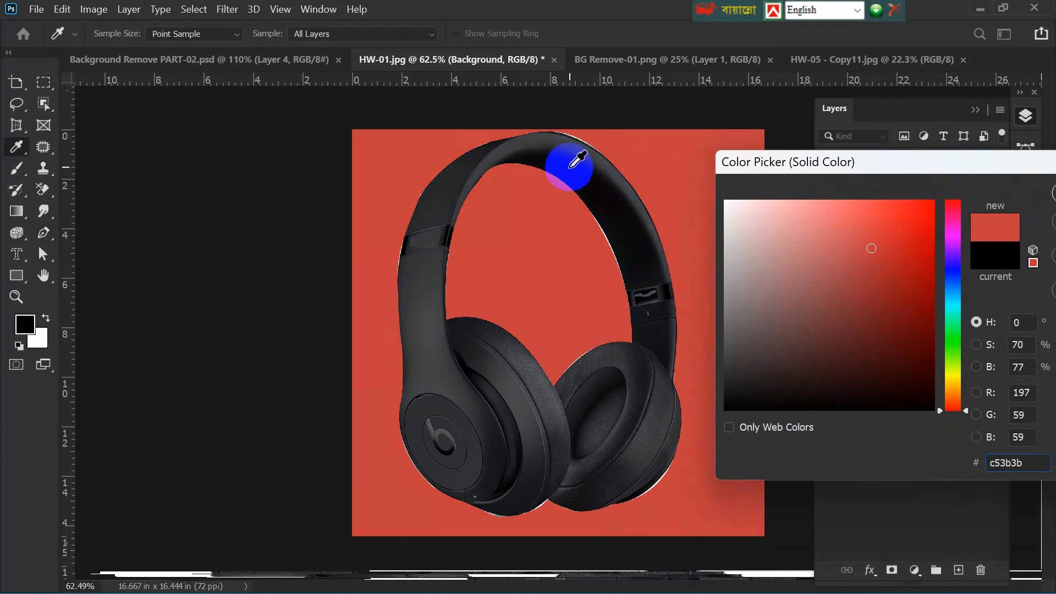
pyautogui.click(843, 312)
pyautogui.moveTo(843, 311)
pyautogui.mouseDown()
pyautogui.moveTo(806, 309)
pyautogui.moveTo(773, 229)
pyautogui.moveTo(876, 238)
pyautogui.moveTo(892, 205)
pyautogui.moveTo(809, 214)
pyautogui.mouseUp()
pyautogui.moveTo(982, 165); pyautogui.dragTo(842, 159)
pyautogui.click(929, 187)
pyautogui.press('p')
pyautogui.scroll(-3, 660, 389)
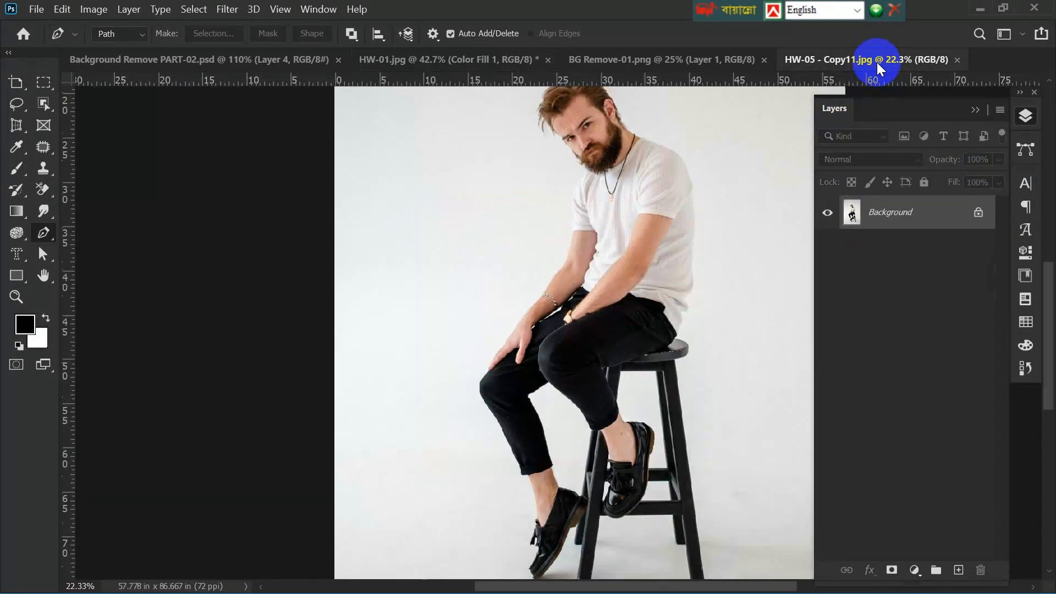
# View the HW-05 - Copy11.jpg photo, and inspect the cut-out headphones against the pink fill in HW-01.jpg.
pyautogui.click(875, 59)
pyautogui.scroll(2, 638, 424)
pyautogui.scroll(-2, 642, 434)
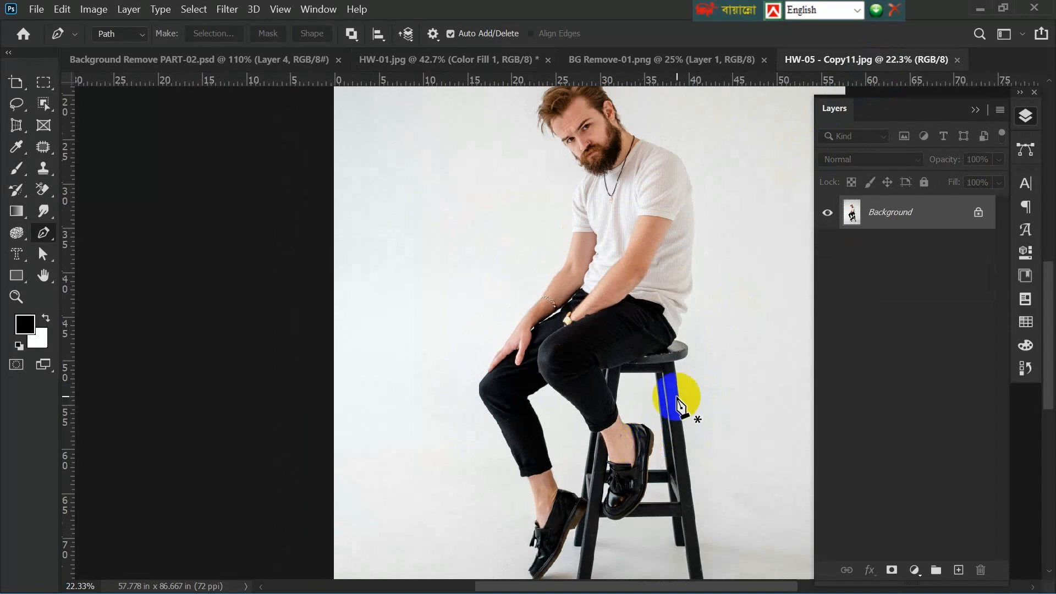
pyautogui.click(460, 60)
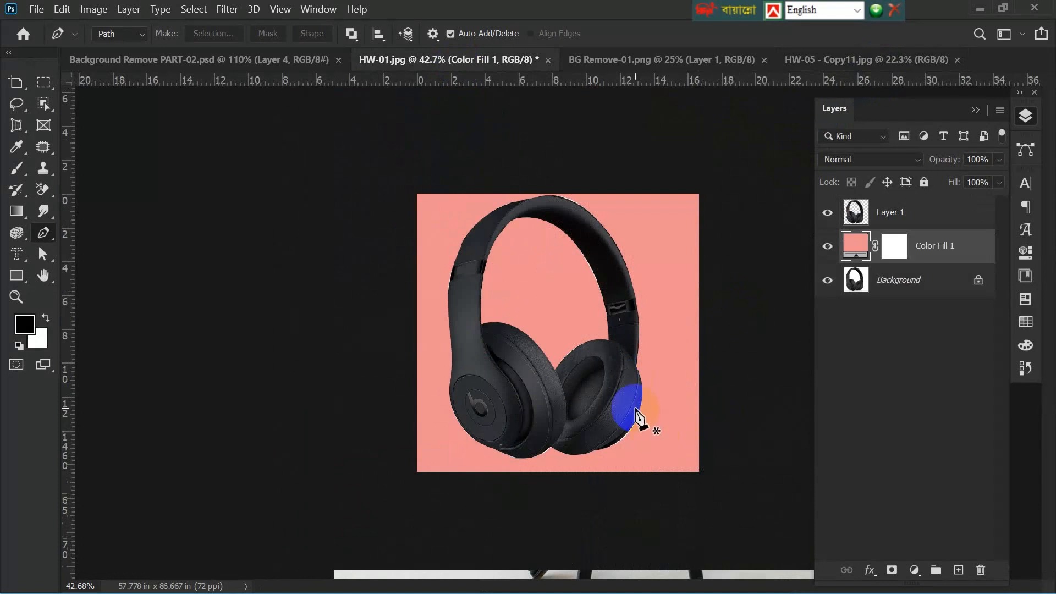
pyautogui.scroll(2, 655, 435)
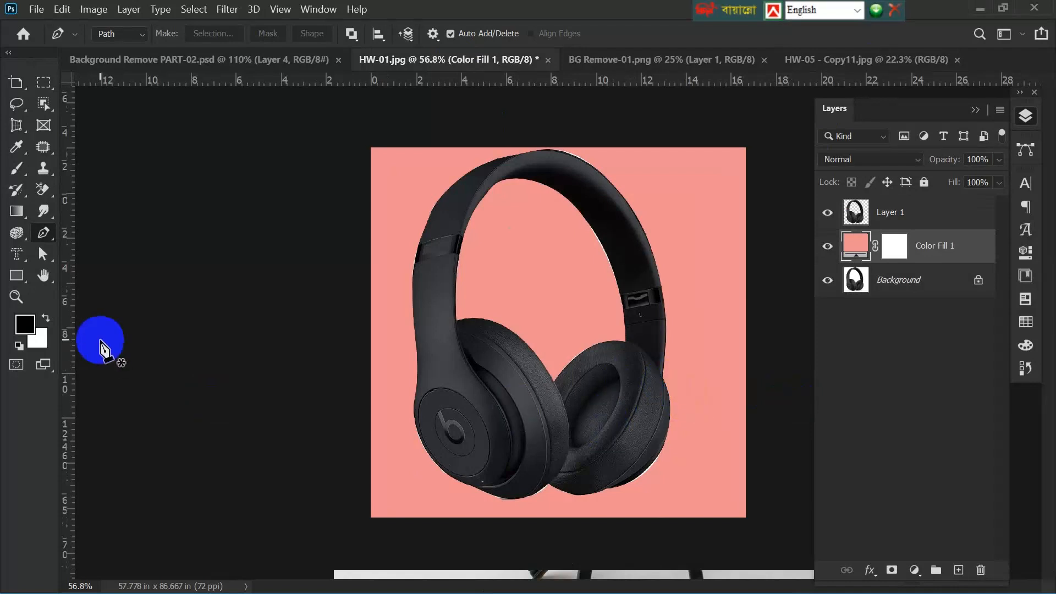
pyautogui.click(46, 280)
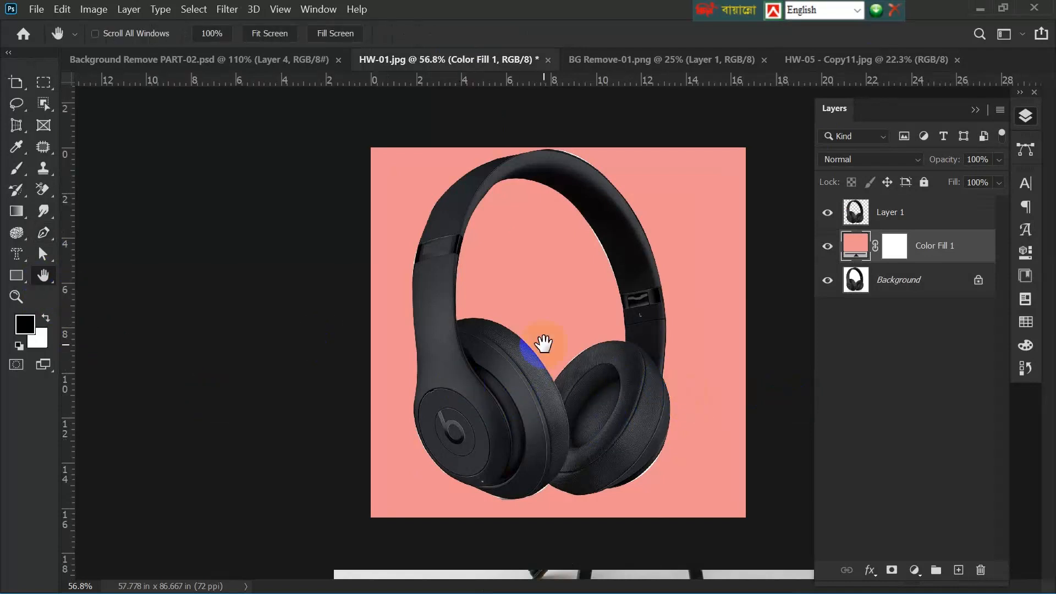
pyautogui.click(644, 291)
pyautogui.scroll(1, 709, 423)
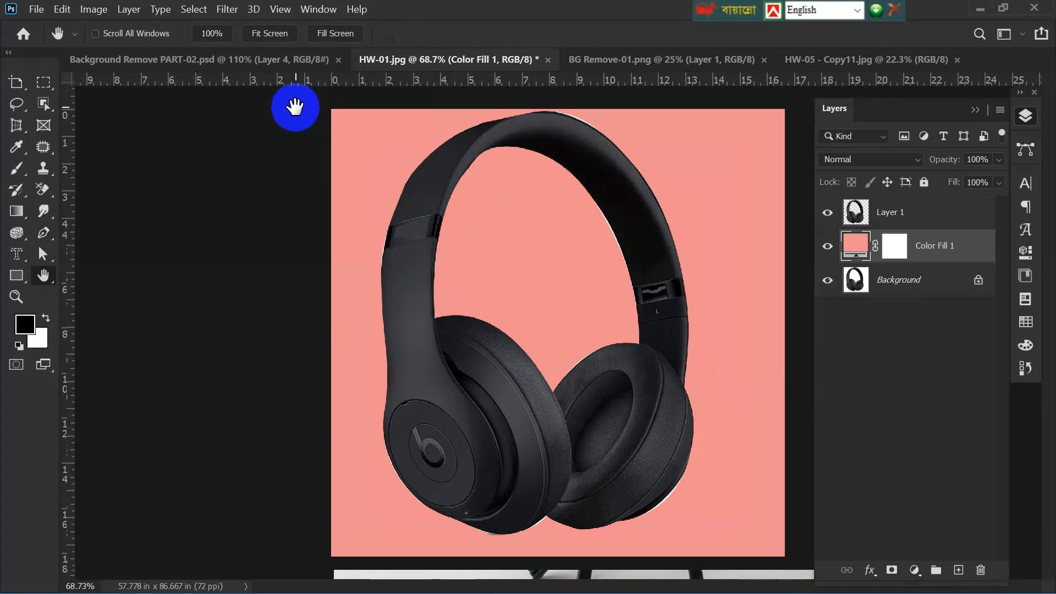
# Review the headphone banner design in Background Remove PART-02.psd and return to HW-01.jpg.
pyautogui.click(289, 58)
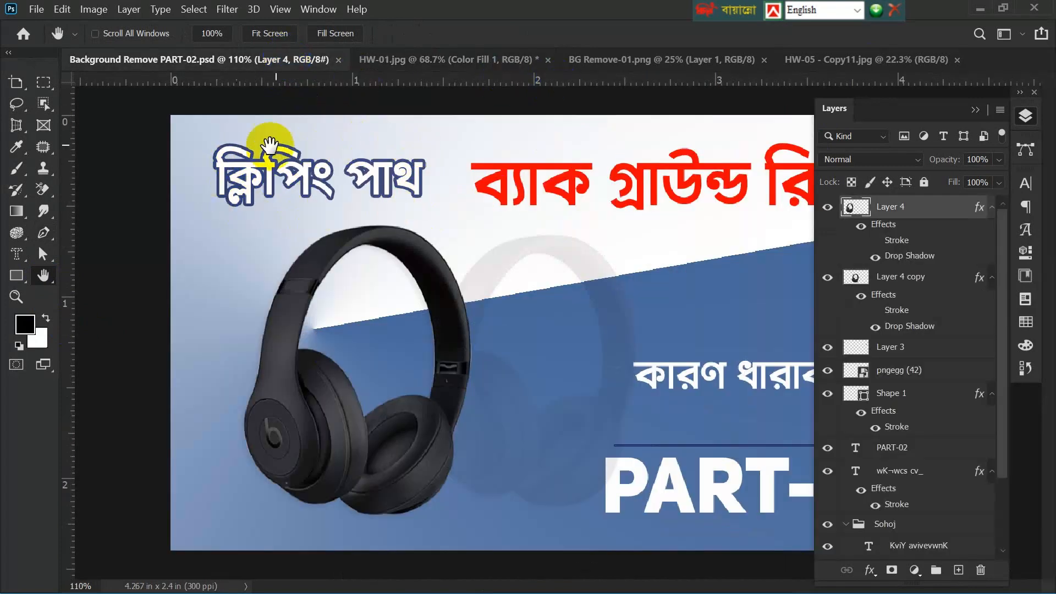
pyautogui.click(425, 401)
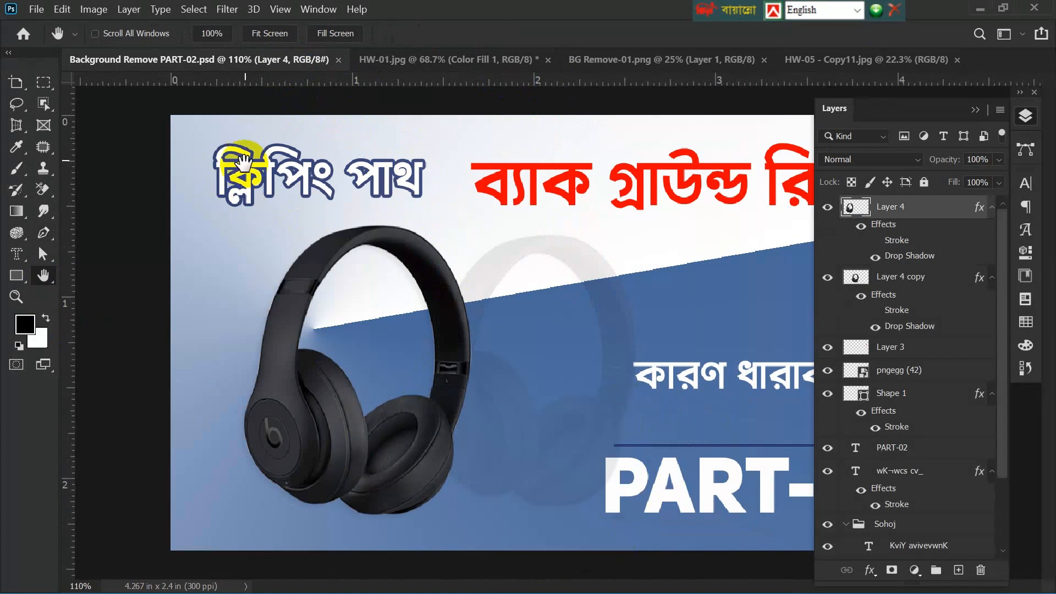
pyautogui.click(462, 326)
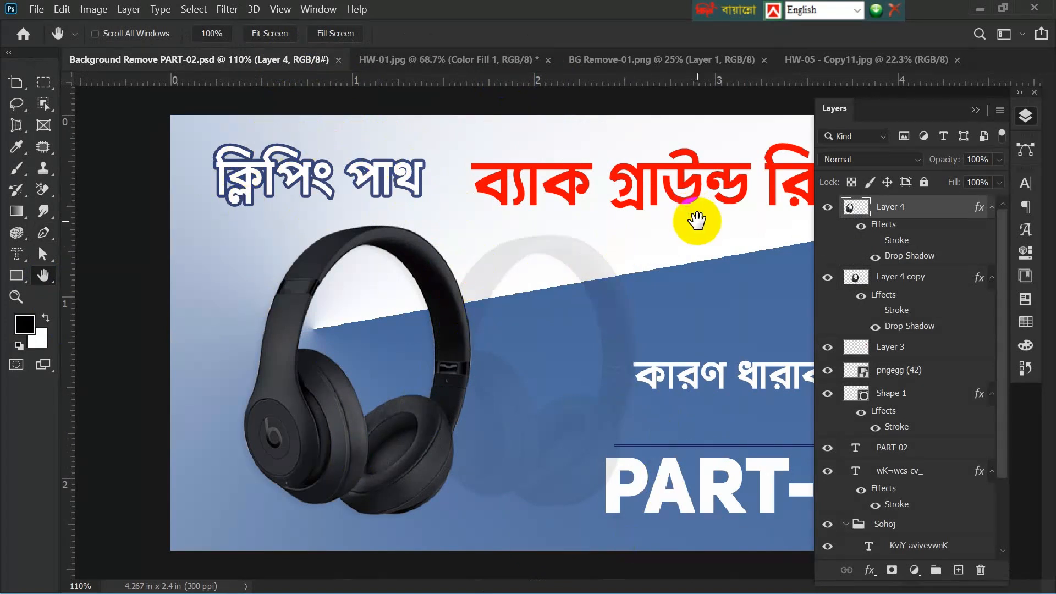
pyautogui.click(422, 269)
pyautogui.click(749, 86)
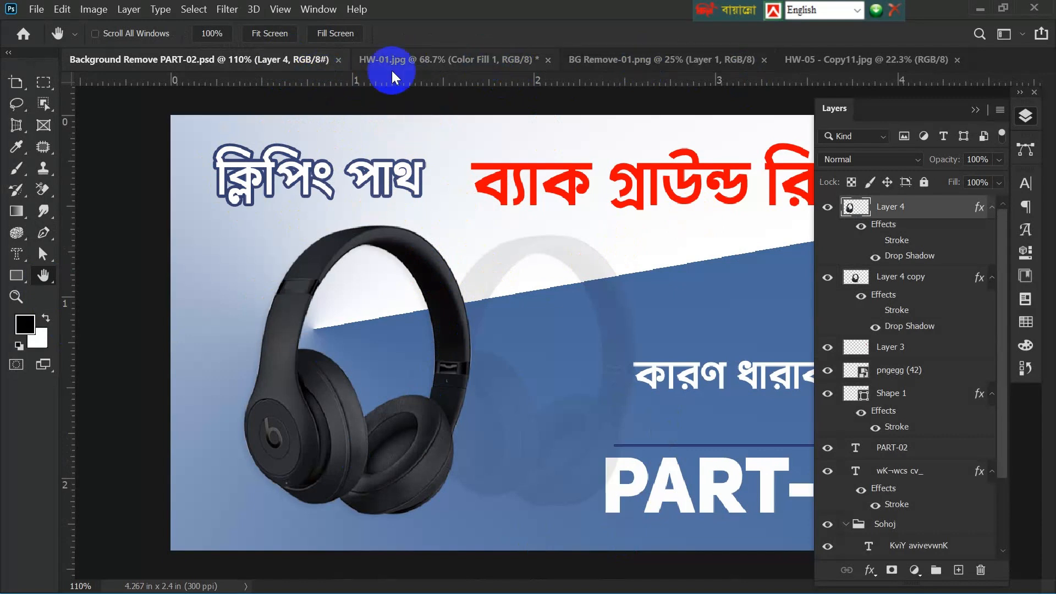
pyautogui.click(448, 58)
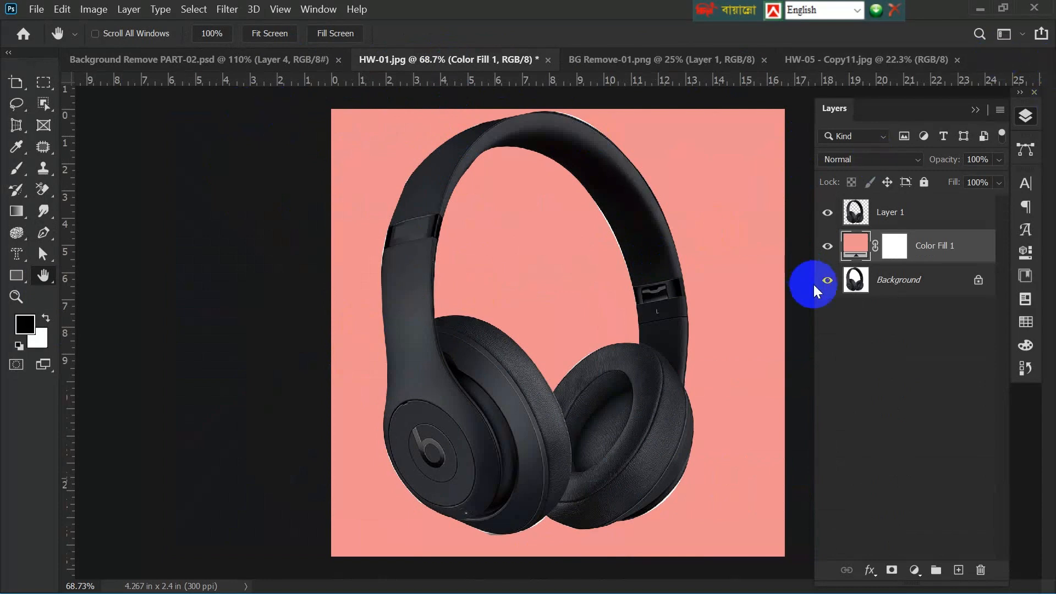
pyautogui.moveTo(863, 590)
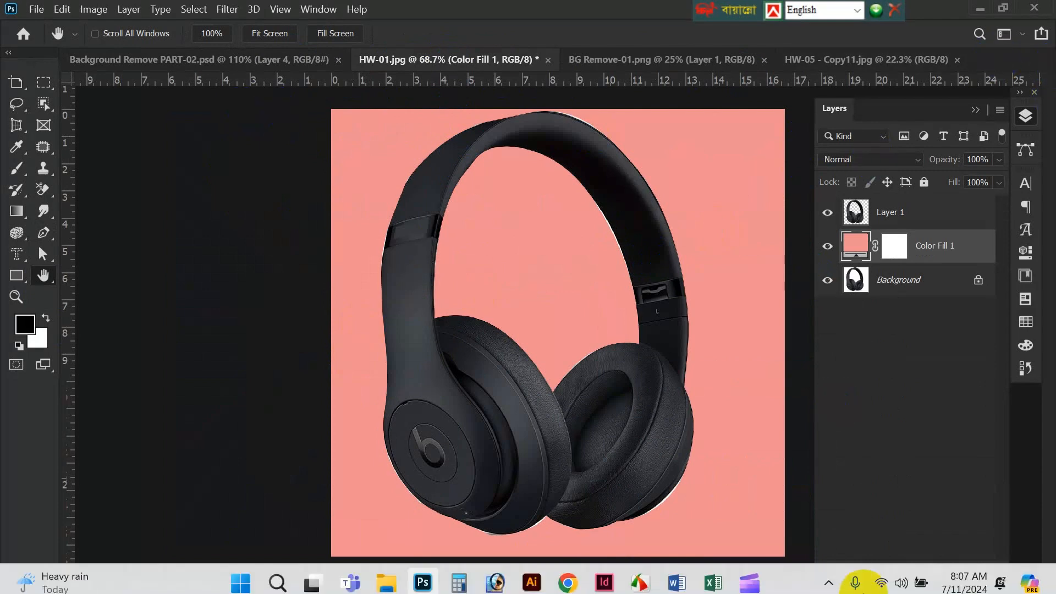
pyautogui.click(829, 578)
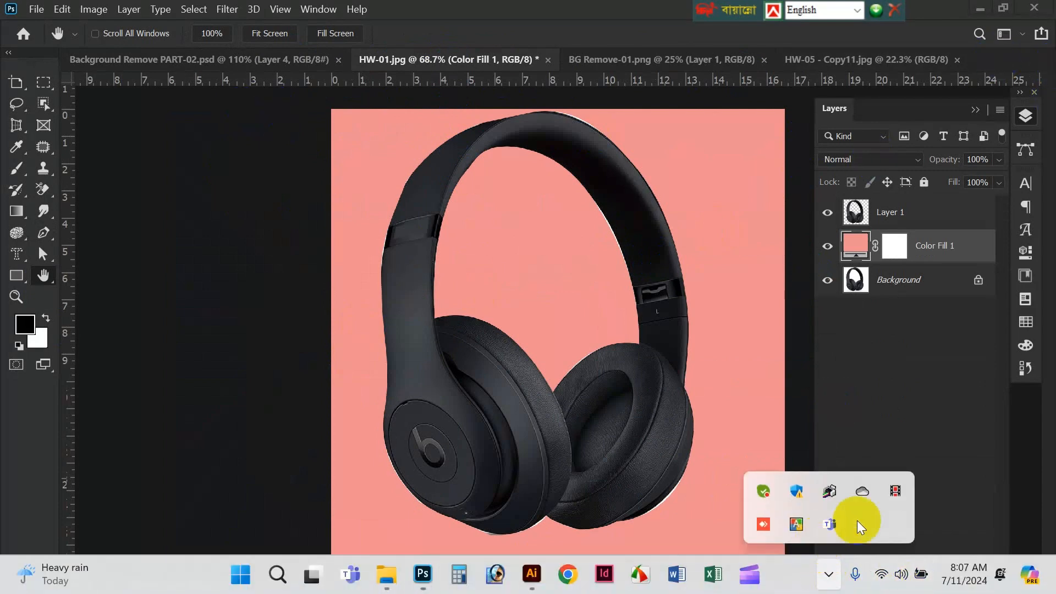